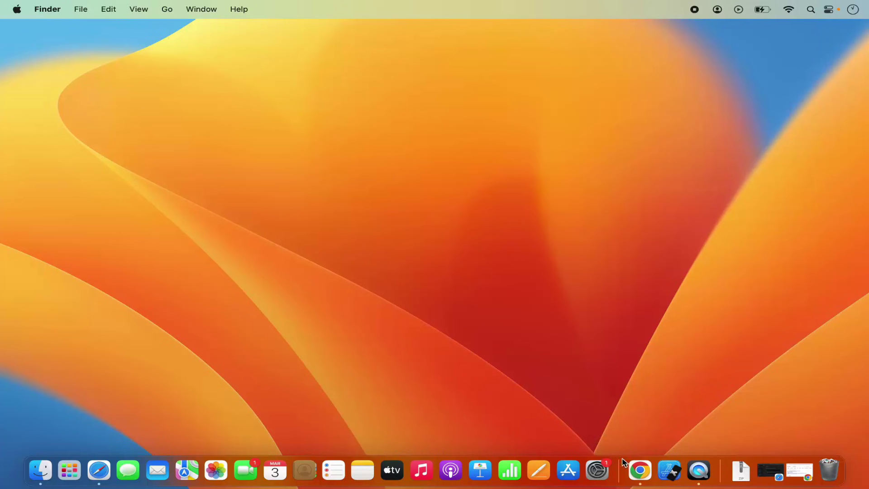
Switch to Chrome and open the Apache Friends XAMPP download page from the search results for install xampp
left_click(639, 470)
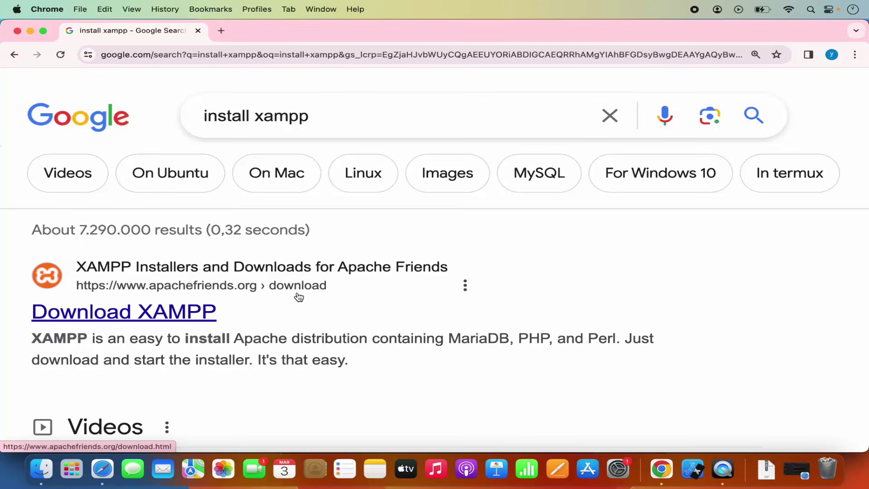
left_click(199, 312)
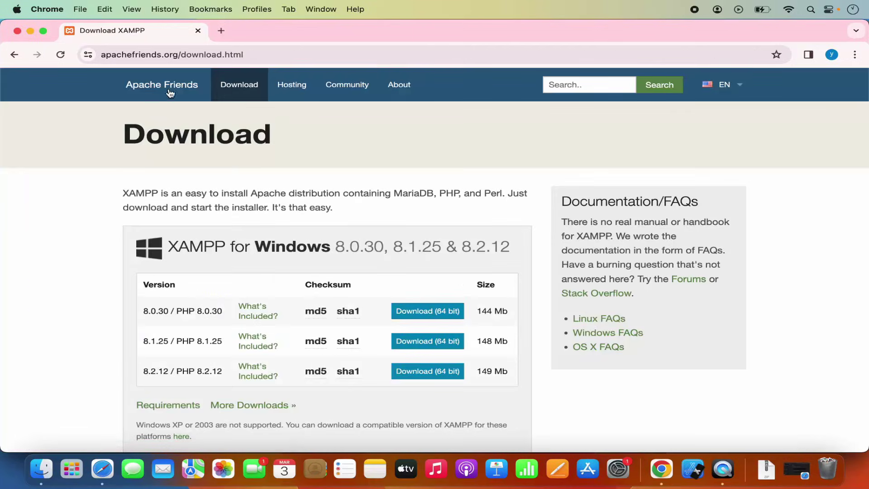
left_click(170, 94)
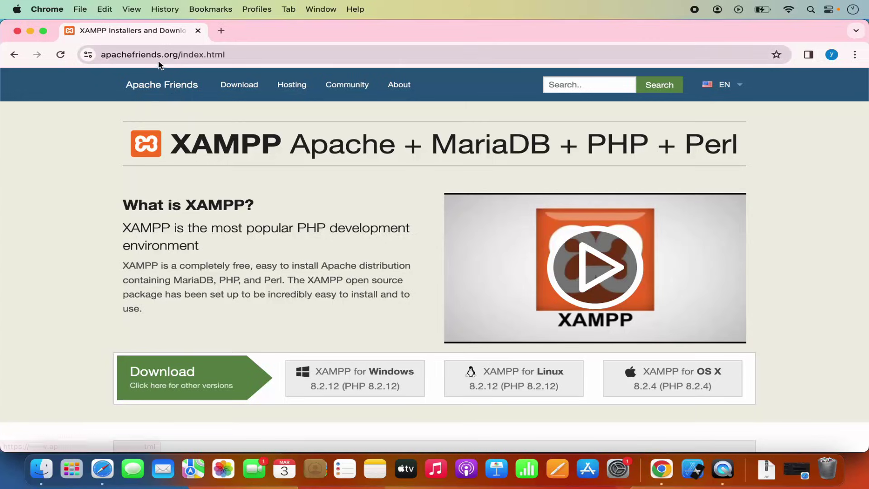
left_click(245, 91)
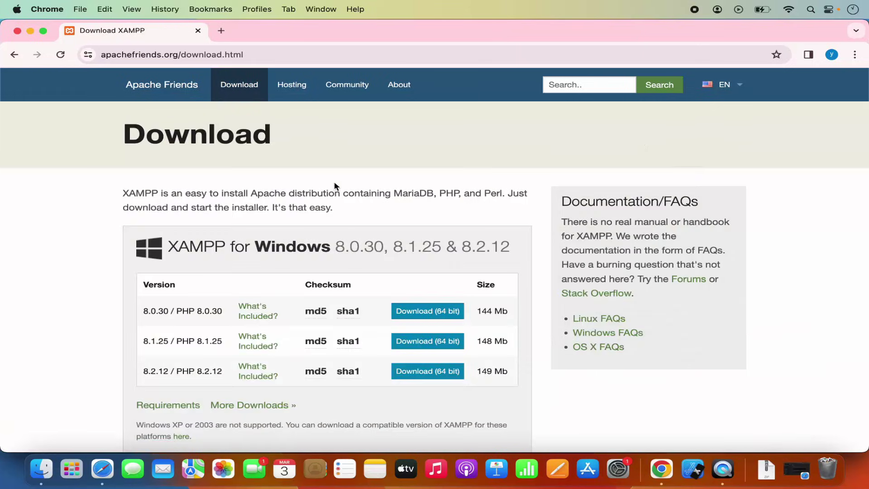
Start the 64-bit download of XAMPP for OS X, version 8.2.4 / PHP 8.2.4
scroll(334, 181, "down", 5)
scroll(334, 181, "down", 6)
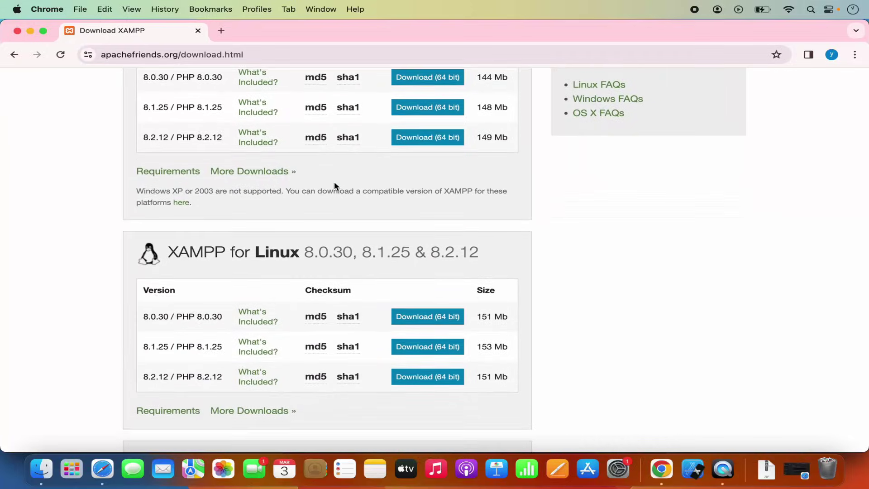
scroll(334, 186, "down", 7)
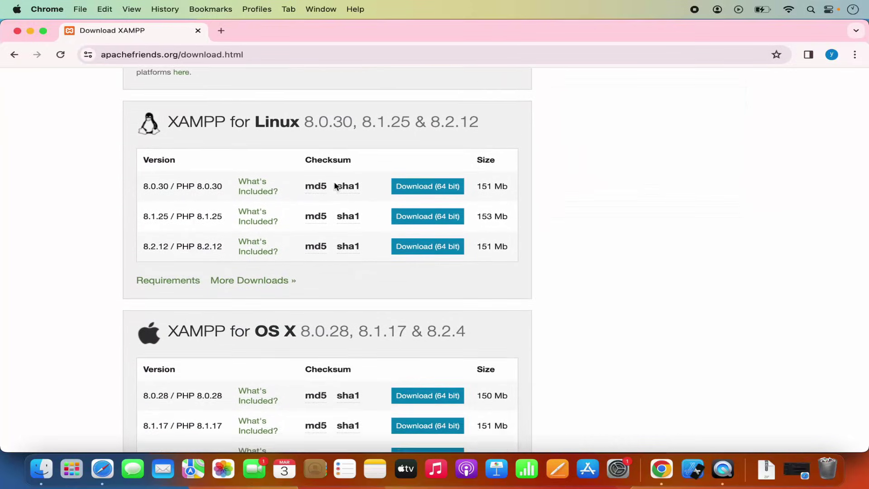
scroll(334, 183, "down", 2)
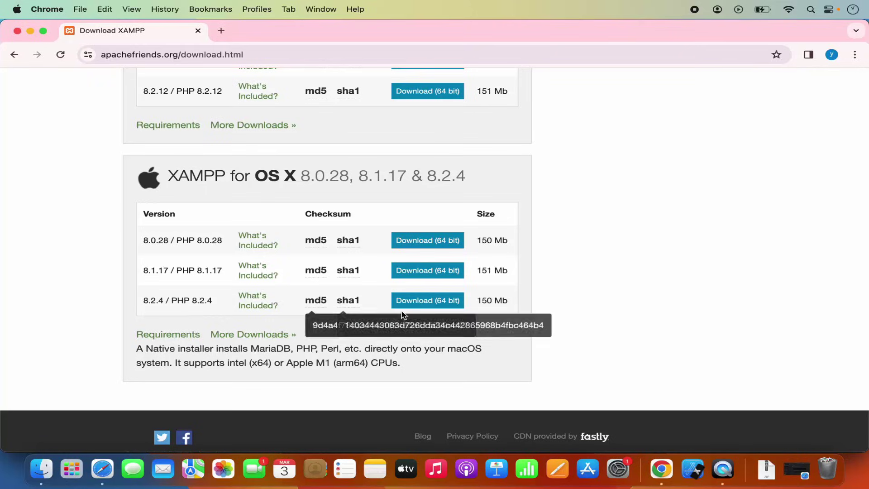
left_click(434, 306)
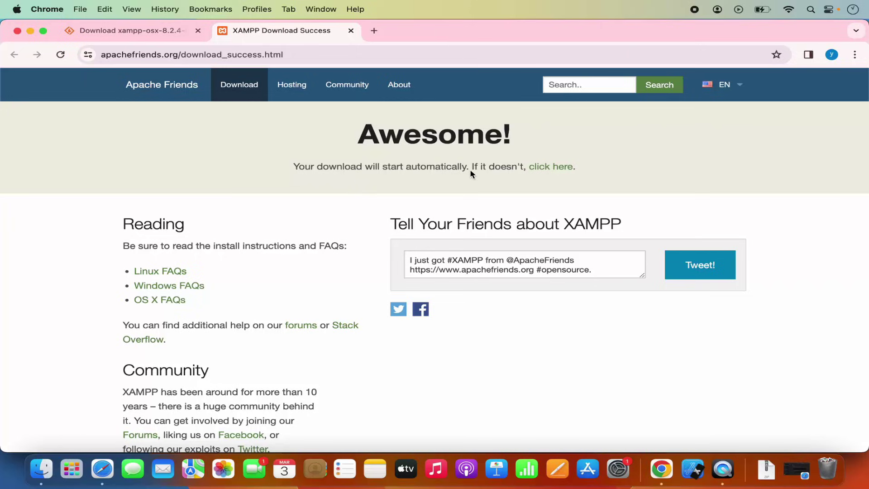
Download xampp-osx-8.2.4-0-installer.dmg manually from the 8.2.4 folder under XAMPP Mac OS X on SourceForge
left_click(552, 168)
scroll(190, 298, "down", 2)
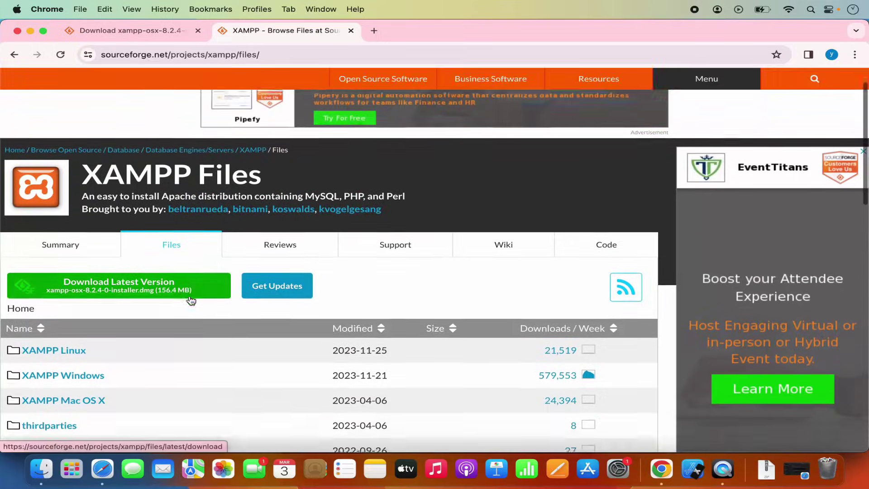
scroll(191, 301, "down", 2)
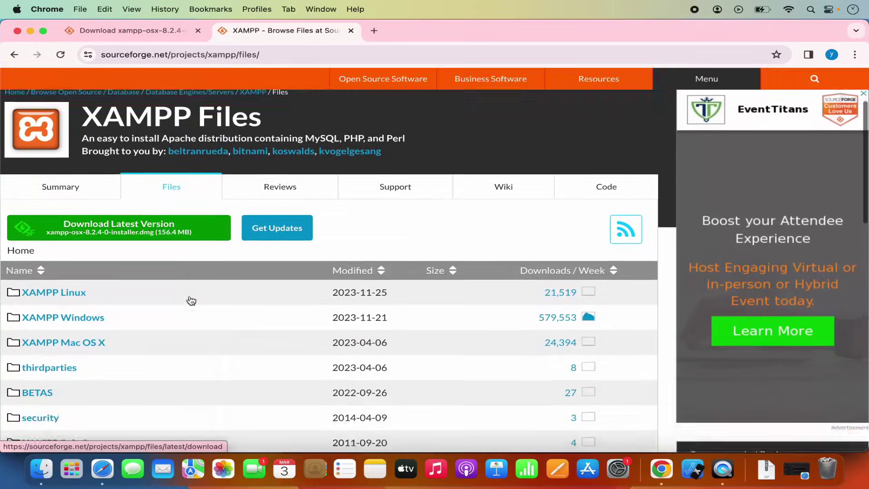
left_click(74, 346)
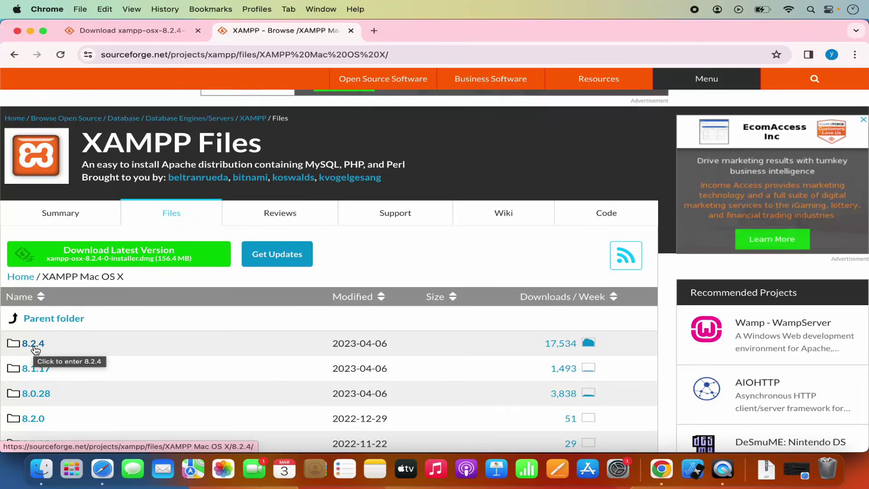
left_click(34, 345)
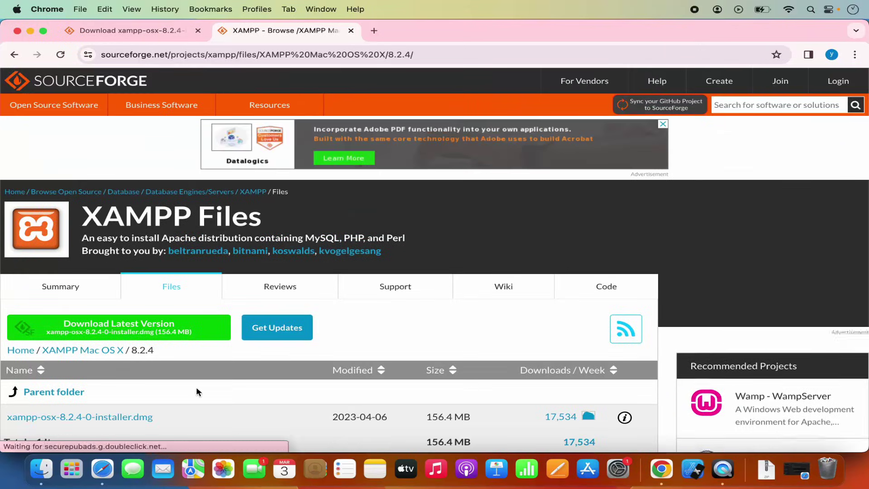
scroll(196, 391, "down", 3)
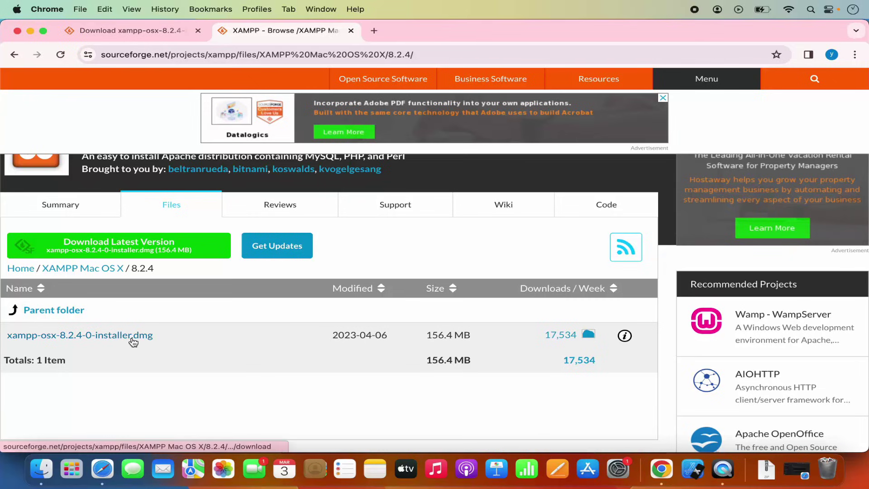
left_click(132, 336)
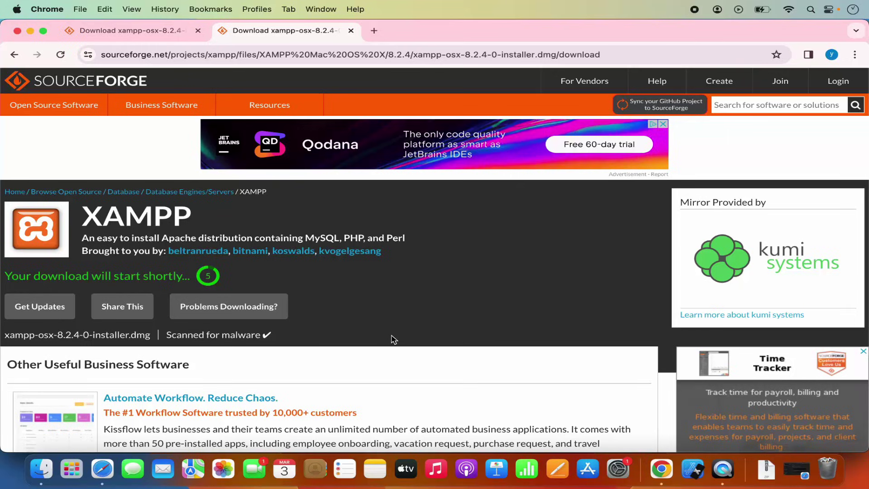
Open the downloaded XAMPP disk image and minimize the browser window
left_click(784, 54)
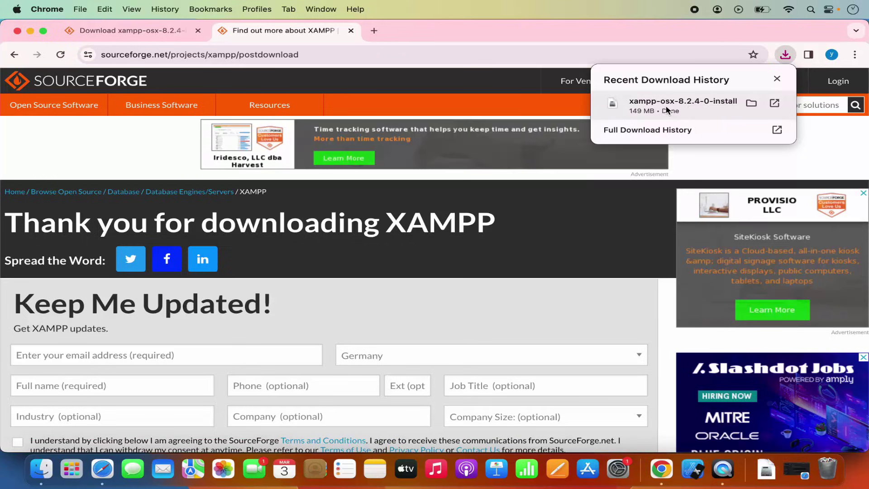
left_click(666, 105)
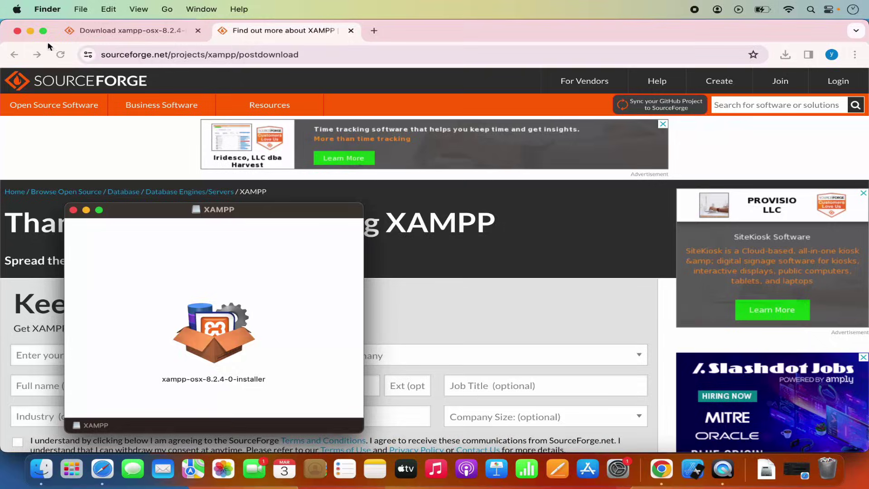
left_click(30, 30)
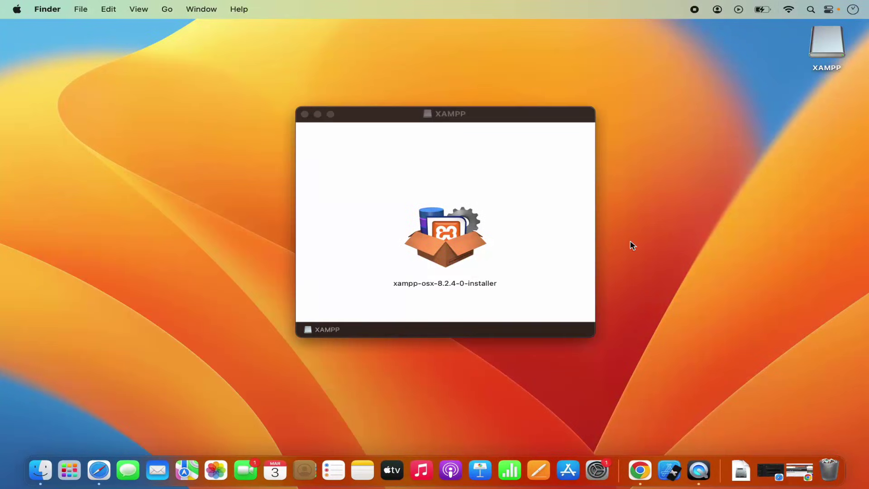
Launch xampp-osx-8.2.4-0-installer from the disk image and authorize it with the account password
left_click(446, 234)
double_click(446, 234)
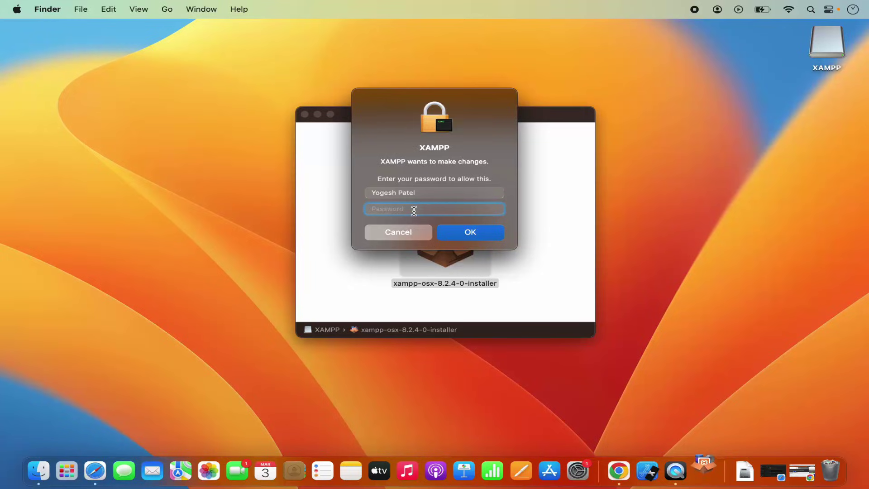
type("******")
left_click(474, 239)
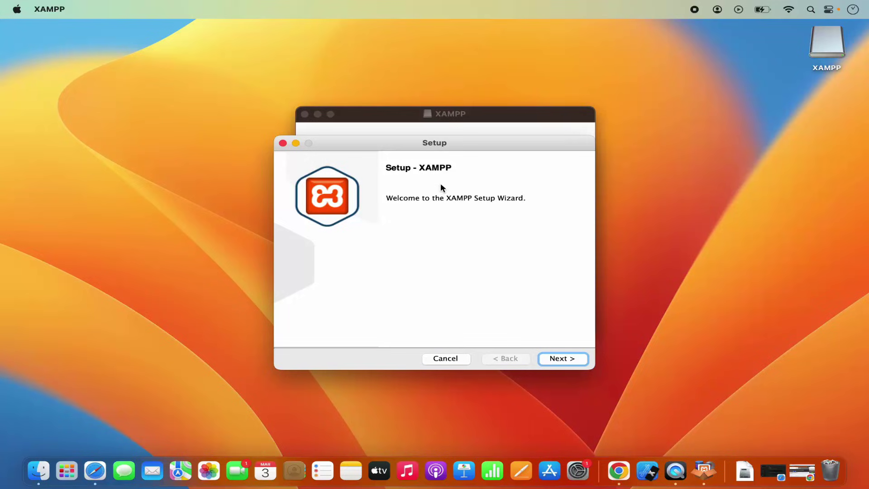
Minimize the XAMPP disk image window and bring the setup wizard into focus
left_click(392, 119)
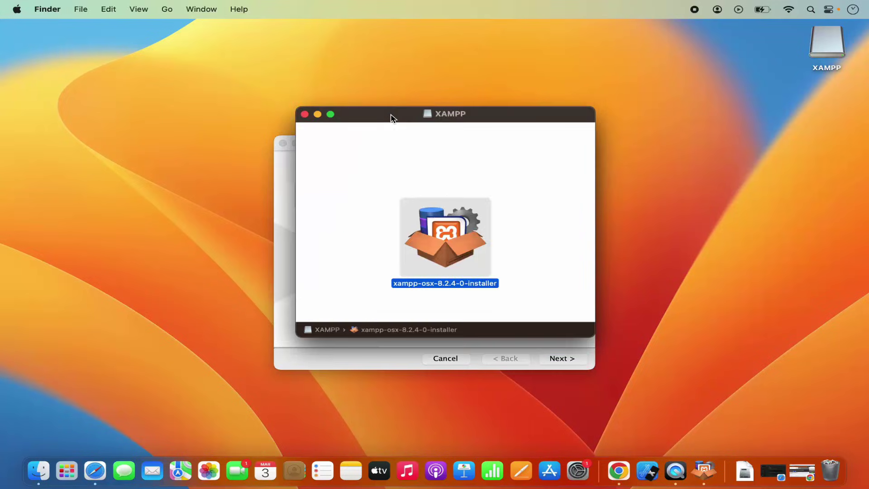
left_click(318, 115)
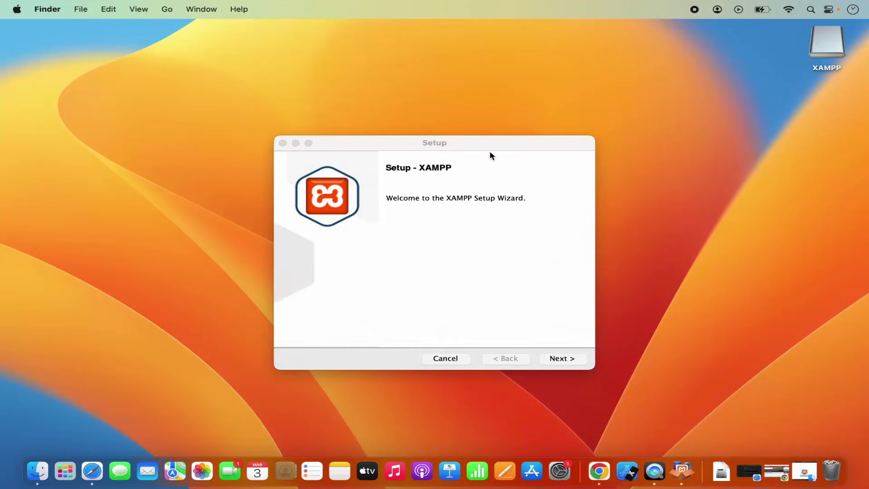
left_click(412, 200)
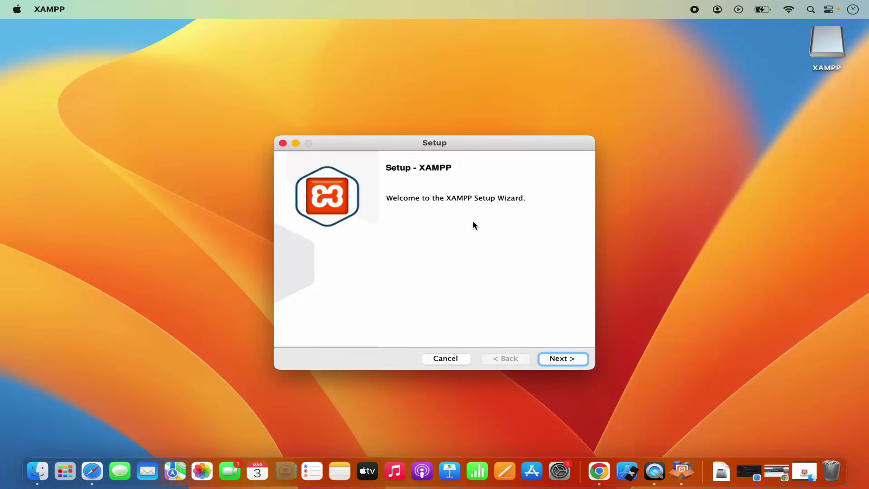
Install XAMPP with the Core Files and Developer Files to /Applications/XAMPP, finishing the wizard with Launch XAMPP enabled
left_click(552, 361)
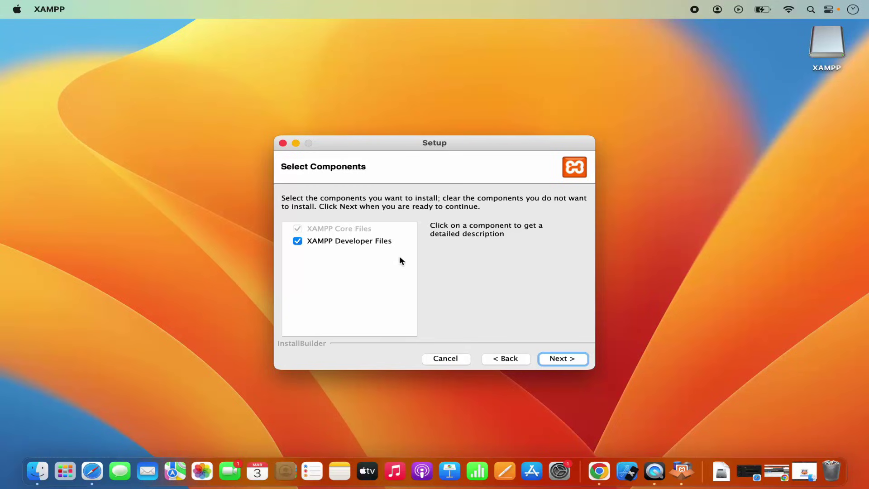
left_click(564, 360)
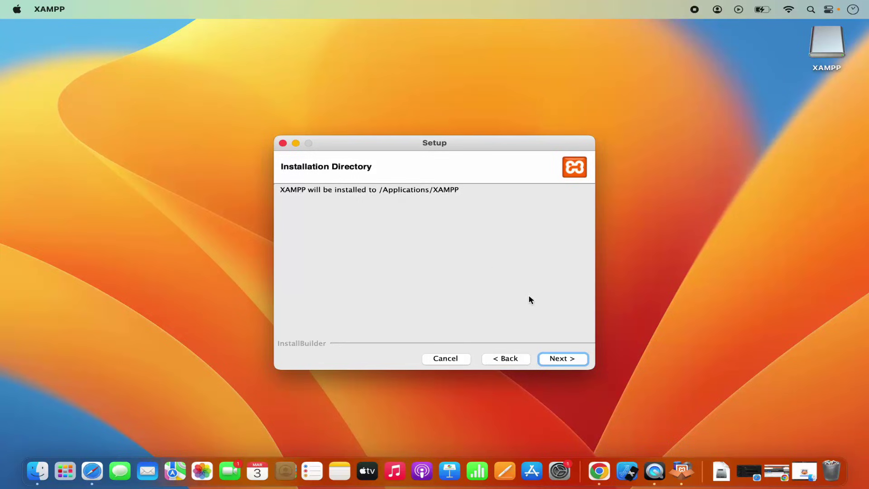
left_click(557, 358)
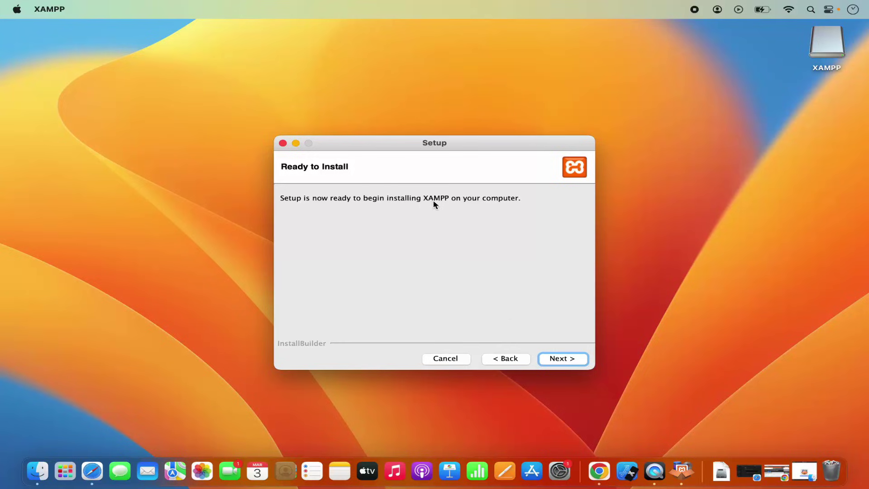
left_click(555, 358)
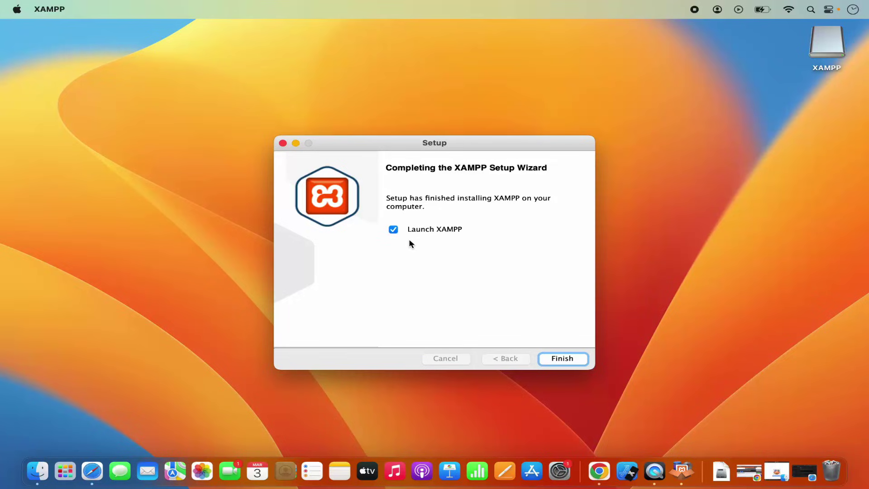
left_click(558, 359)
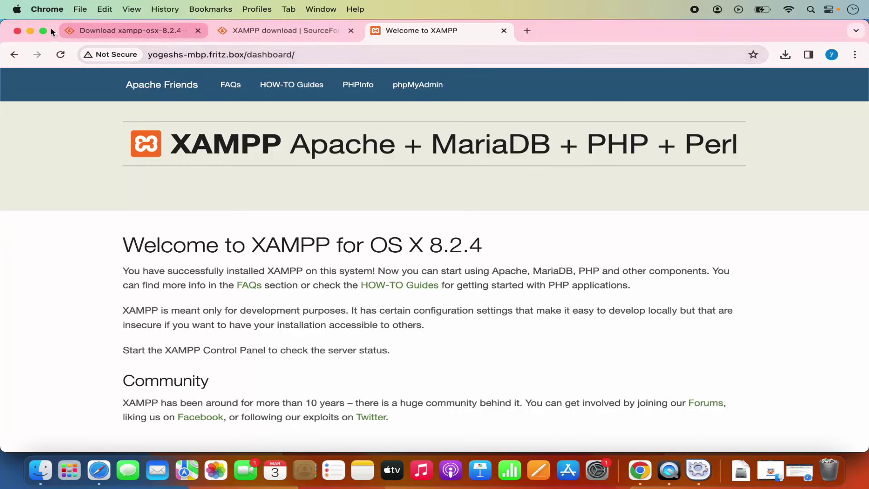
Minimize the browser showing the XAMPP dashboard and close the XAMPP 8.2.4-0 manager window
left_click(29, 30)
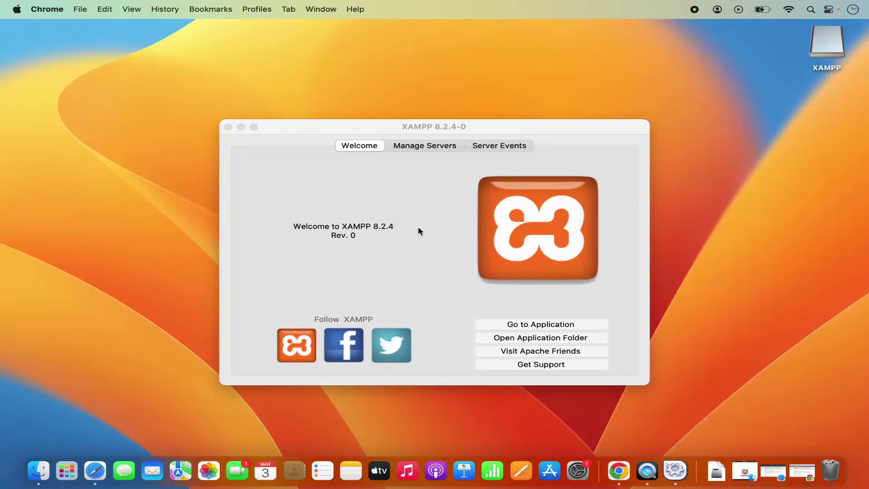
left_click(228, 127)
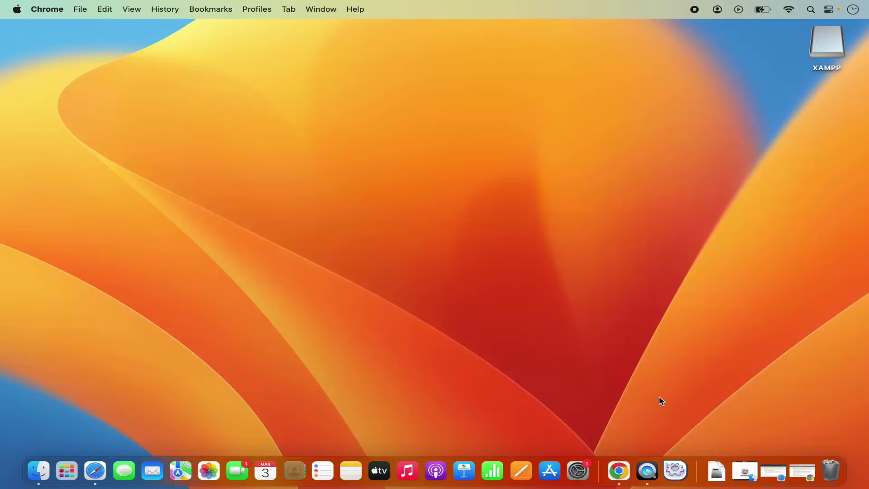
left_click(356, 436)
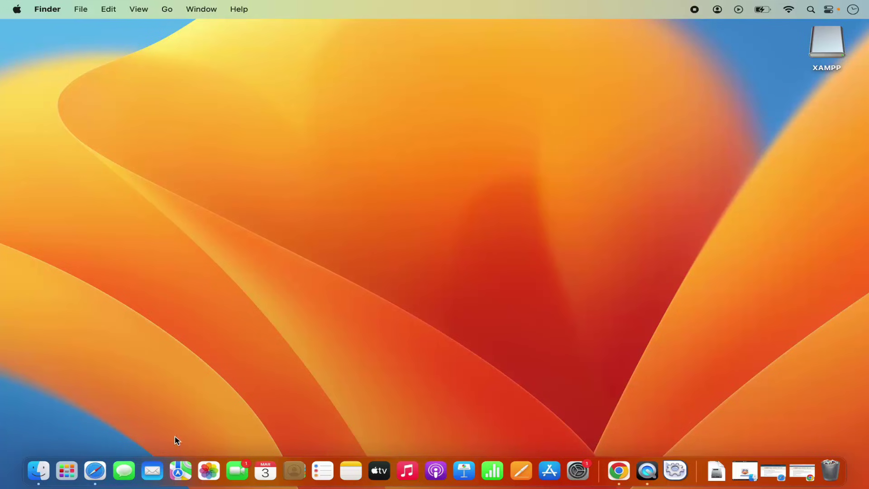
Launch manager-osx from the XAMPP (Other) group in Launchpad and authorize it with the account password
left_click(66, 473)
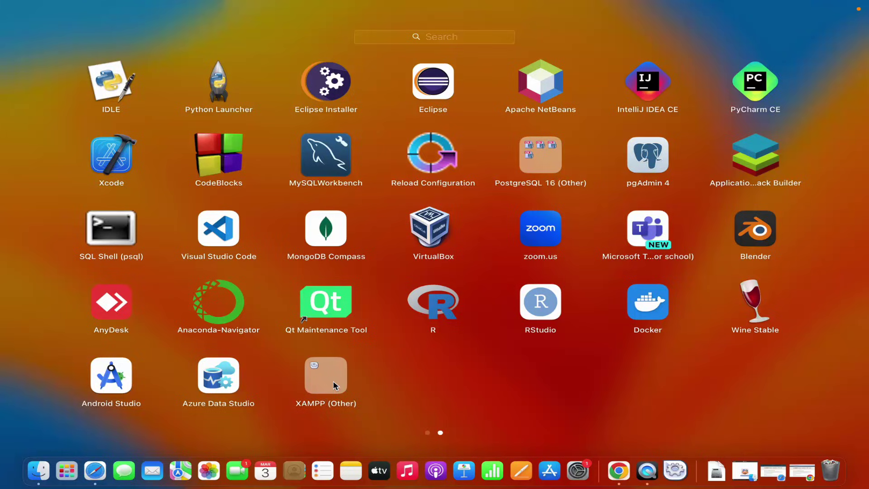
left_click(334, 384)
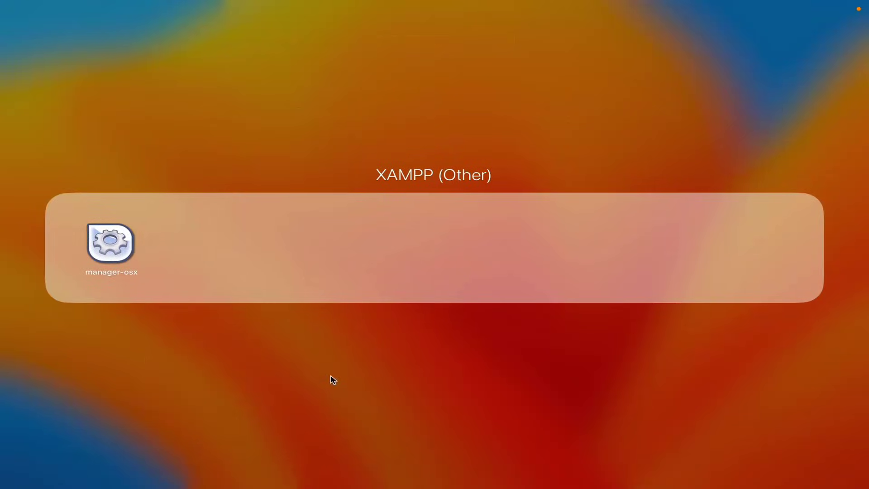
left_click(116, 253)
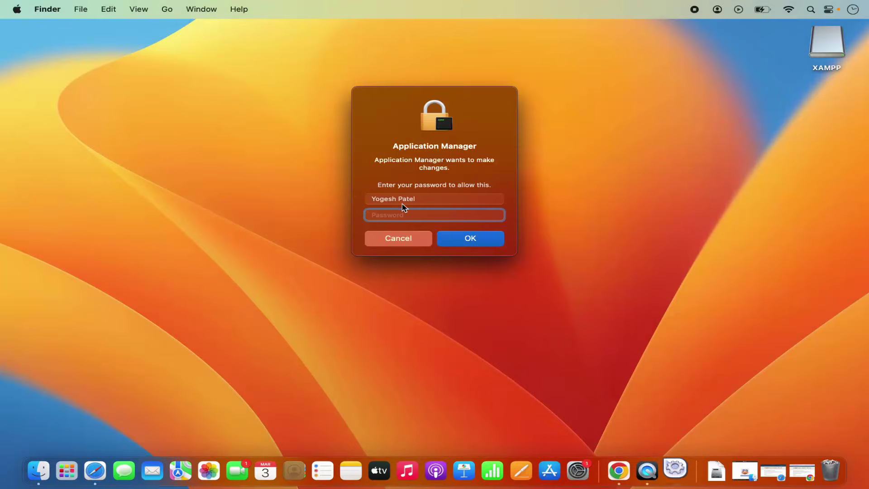
type("a••••••")
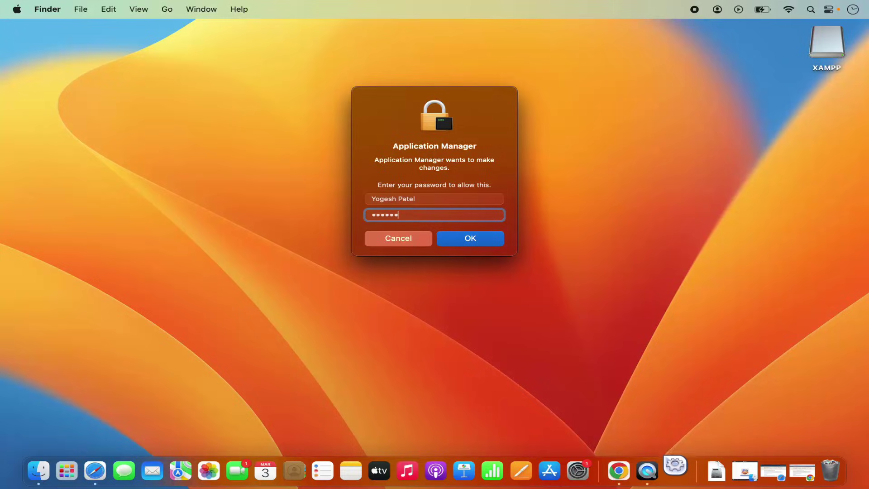
key("Return")
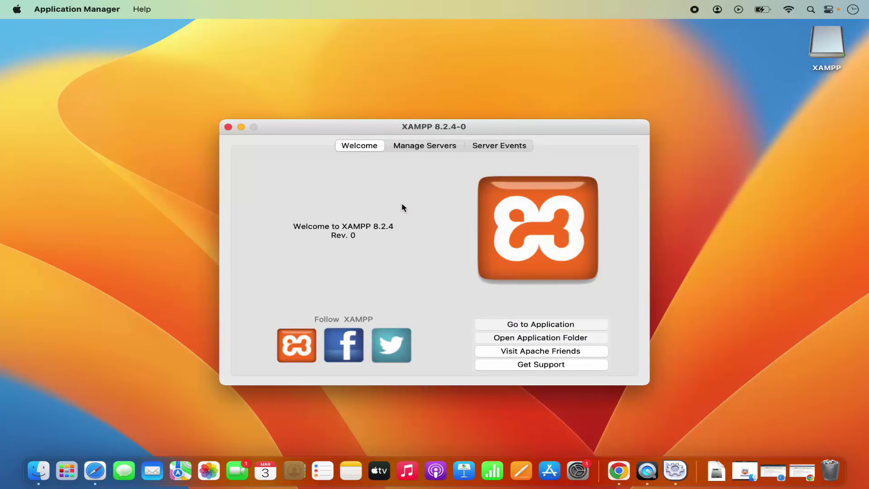
Start the MySQL Database server in the XAMPP manager's server list
left_click_drag(431, 126, 441, 114)
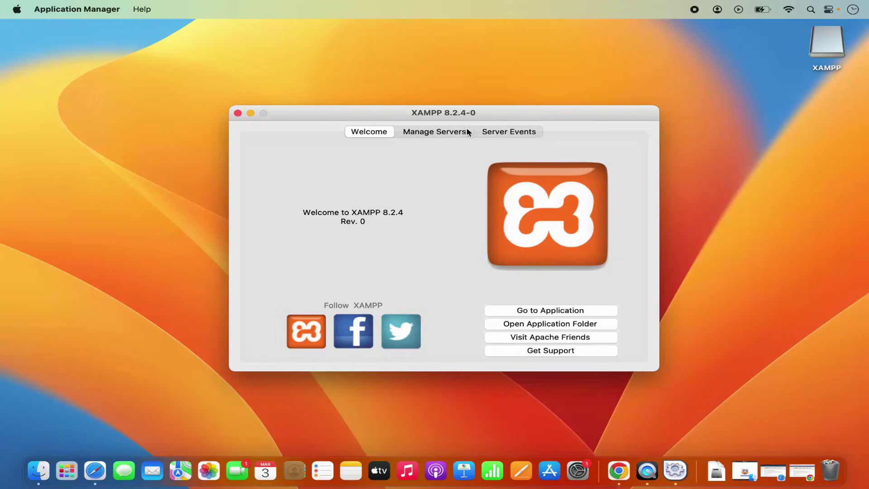
left_click(428, 134)
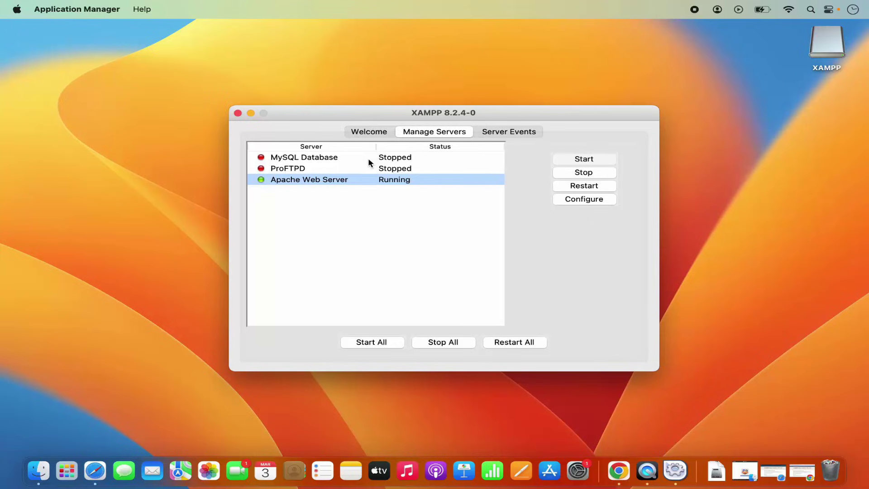
left_click(331, 161)
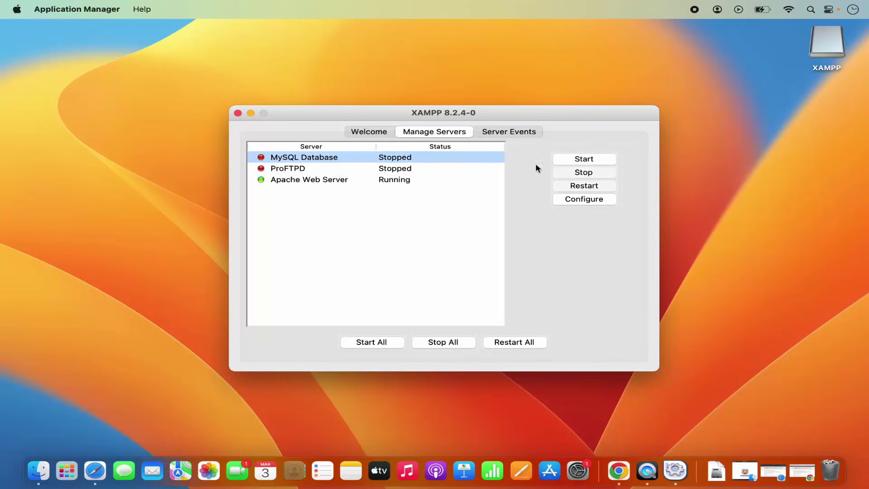
left_click(570, 160)
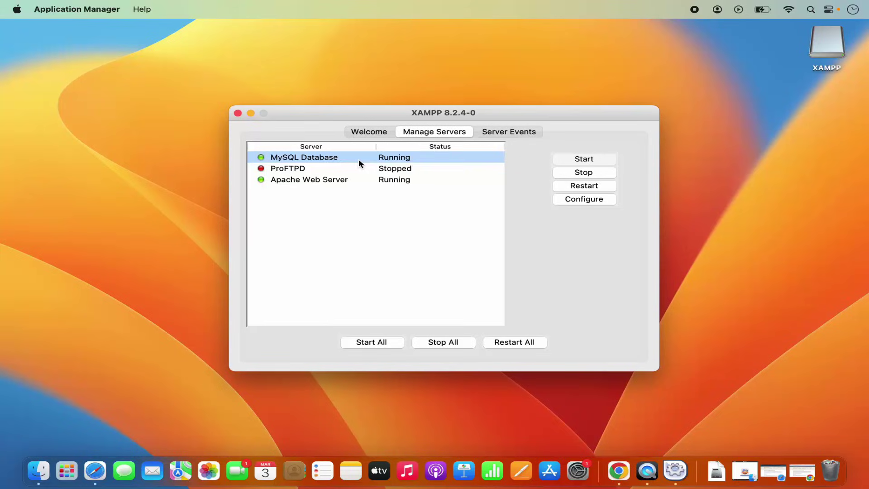
Check the port settings in the configuration of the Apache Web Server and the MySQL Database
left_click(367, 180)
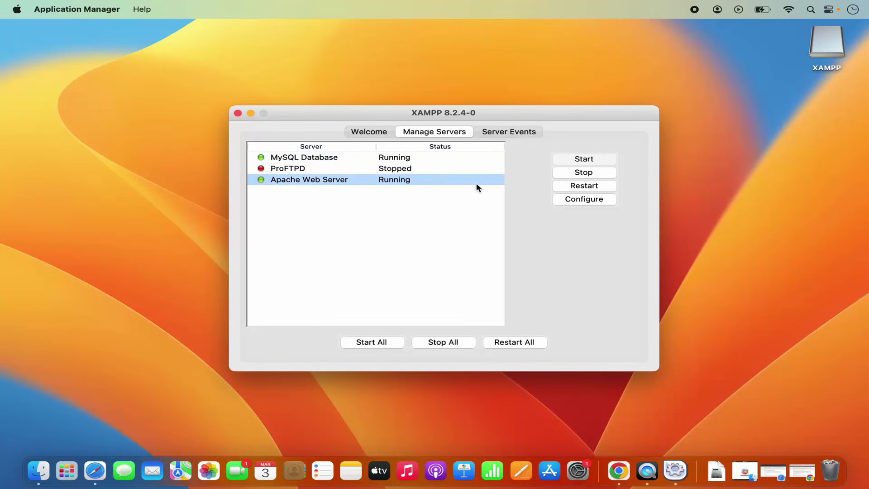
left_click(585, 199)
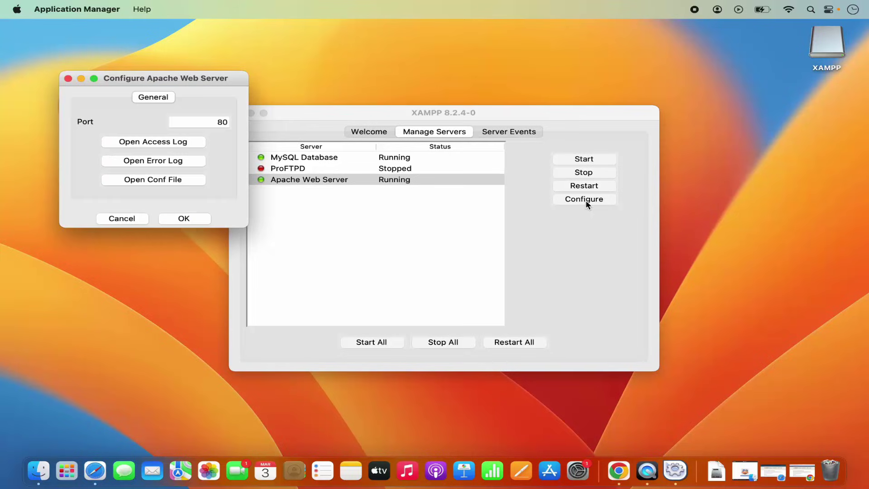
double_click(219, 123)
left_click(184, 219)
left_click(317, 160)
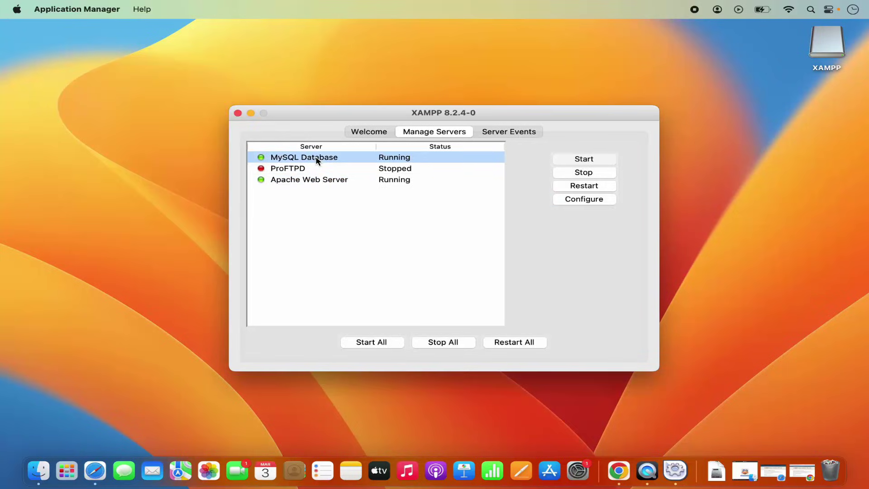
left_click(566, 200)
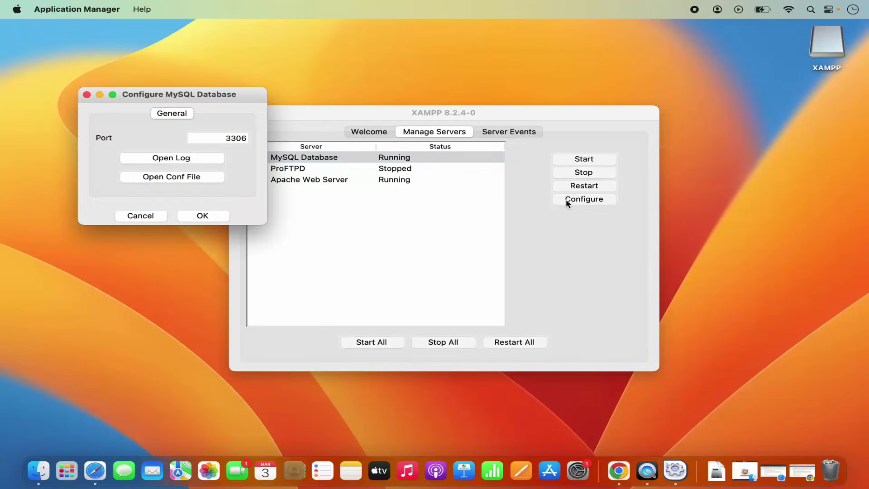
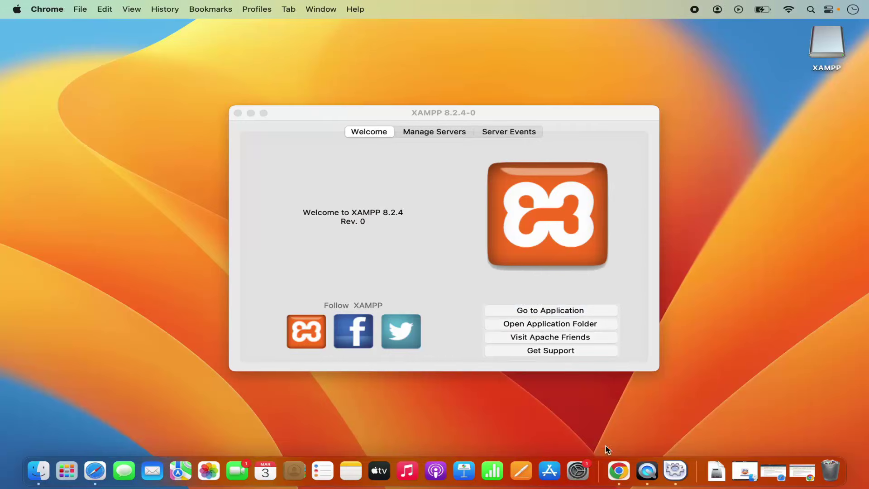
Switch to Chrome, load localhost in a new tab and go to phpMyAdmin from the XAMPP dashboard
left_click(618, 471)
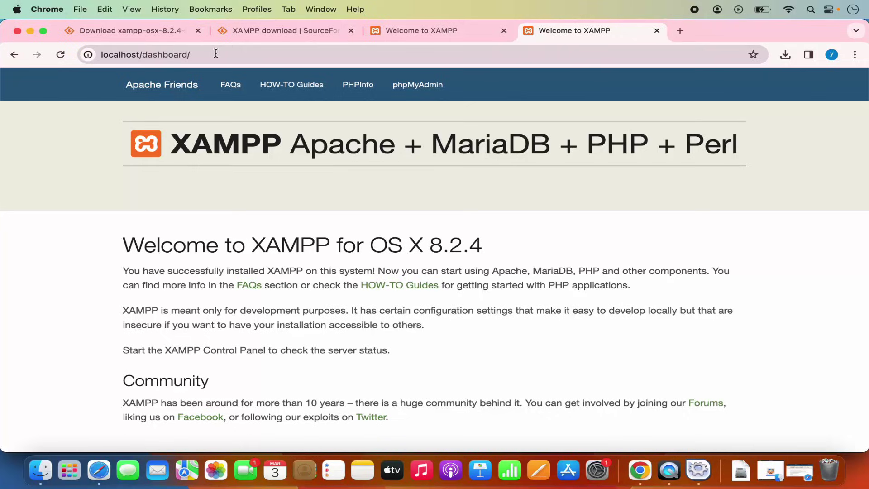
left_click(679, 31)
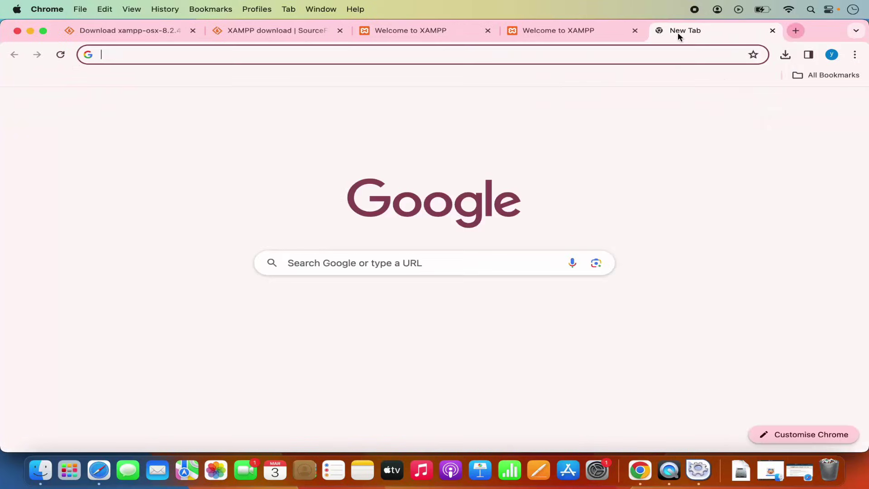
type("loc")
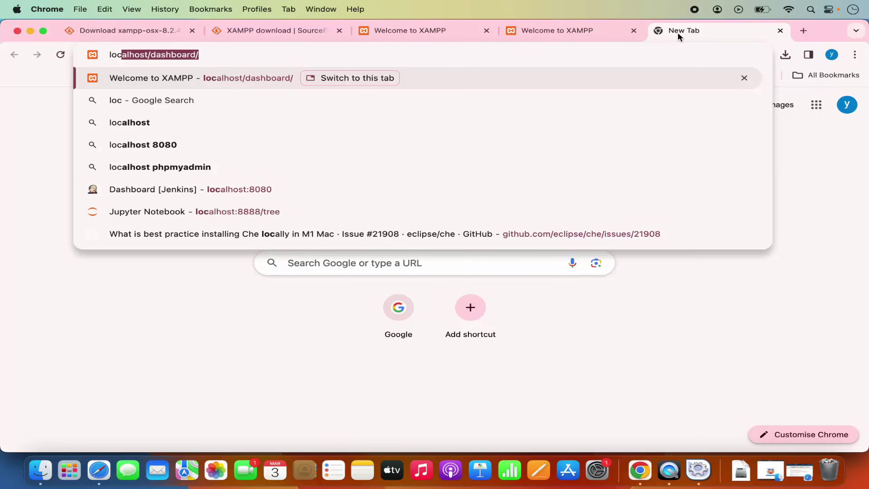
type("alhost")
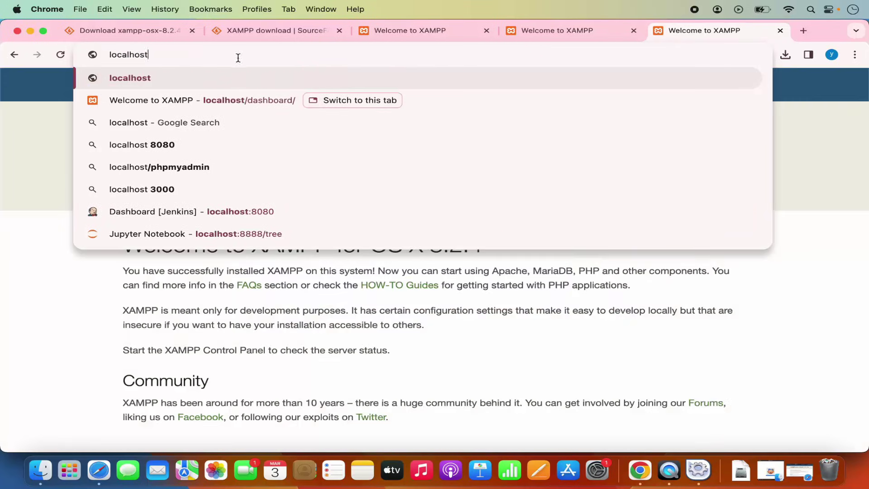
left_click(224, 80)
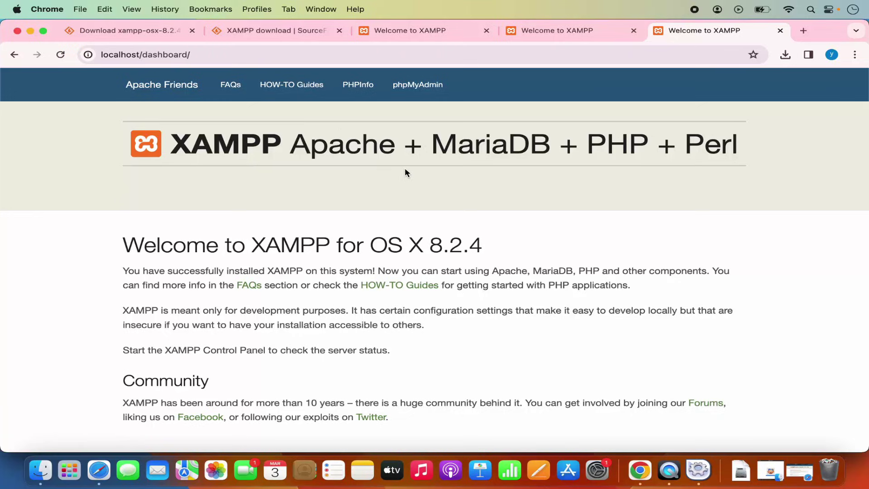
left_click(412, 94)
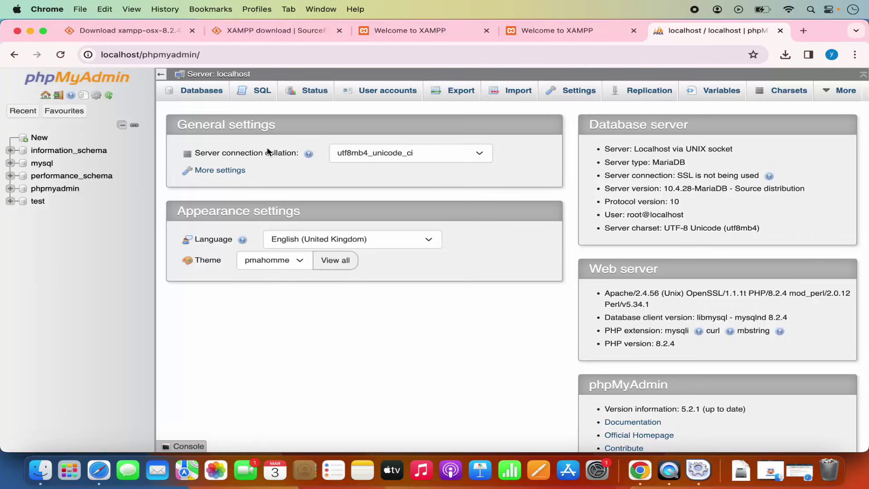
Create a database named my_new_db with the utf8mb4_general_ci collation in phpMyAdmin
left_click(204, 93)
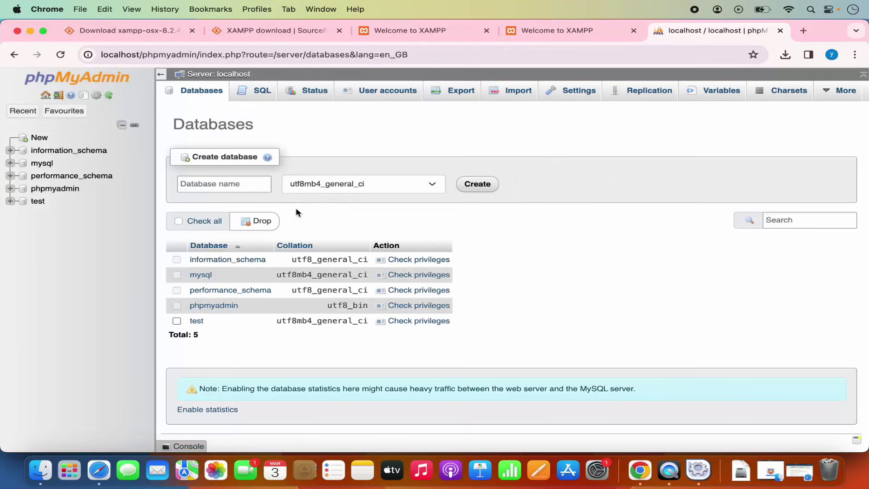
left_click(215, 185)
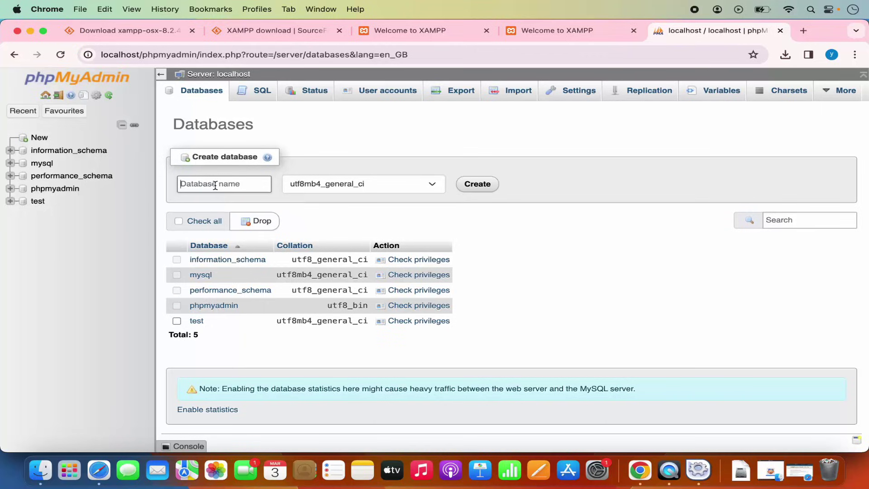
type("my_new_db")
left_click(349, 186)
left_click(492, 187)
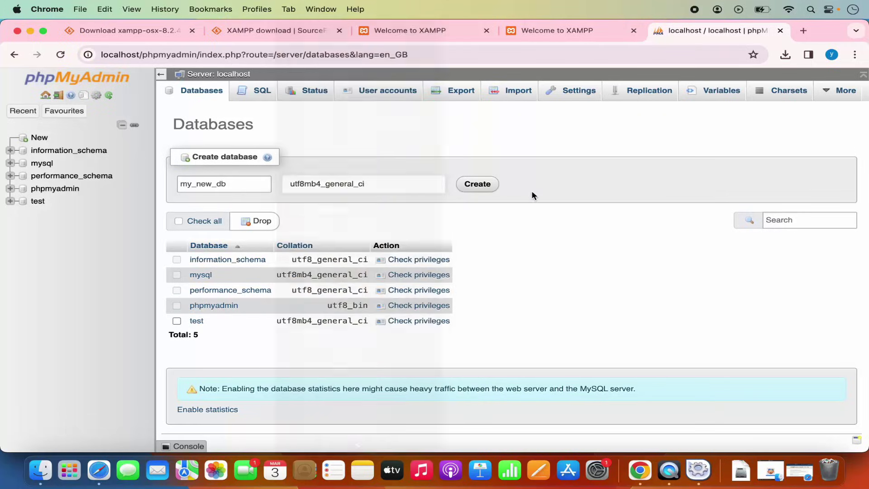
left_click(478, 185)
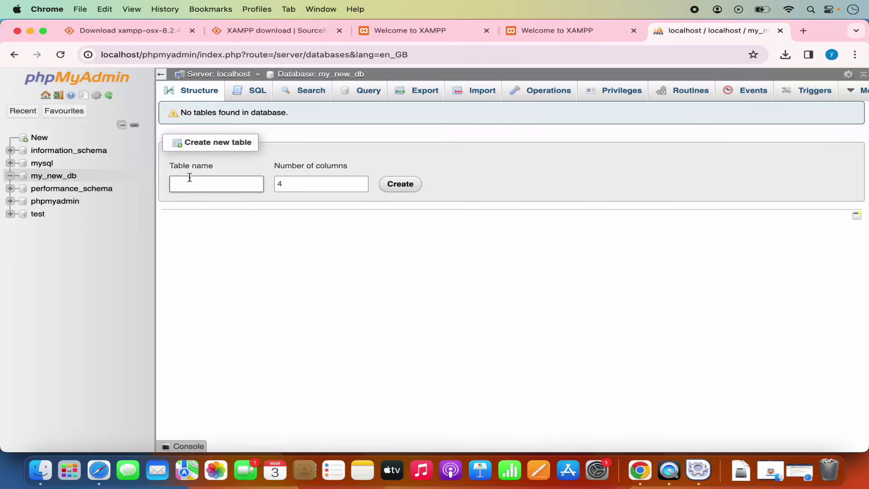
left_click(208, 183)
Minimize the browser, open the application folder from the XAMPP manager, look through the xamppfiles contents and close the folder
left_click(31, 31)
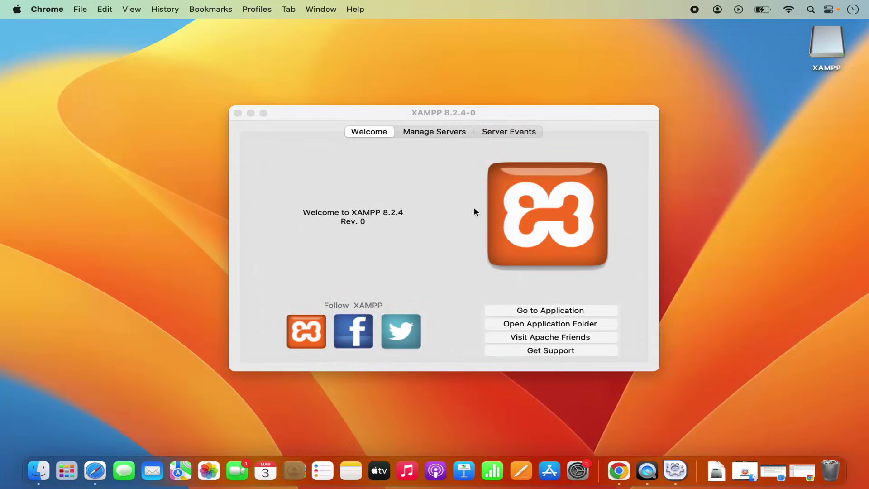
left_click(426, 178)
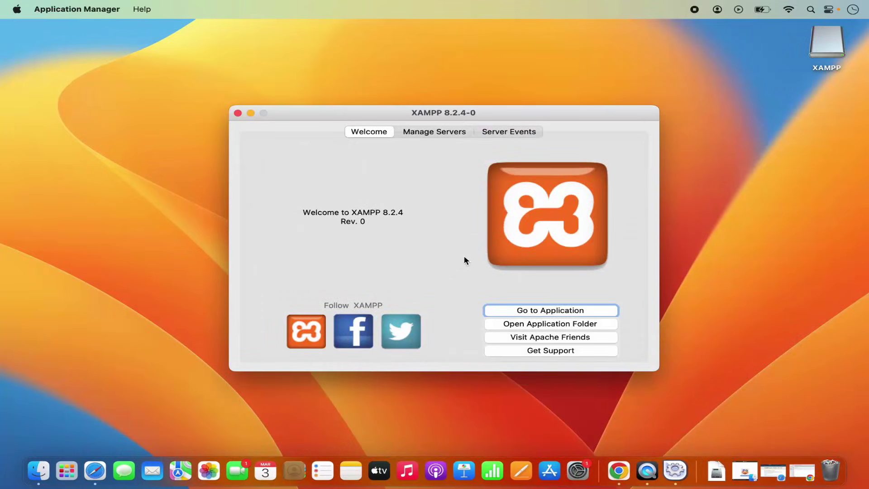
left_click(547, 324)
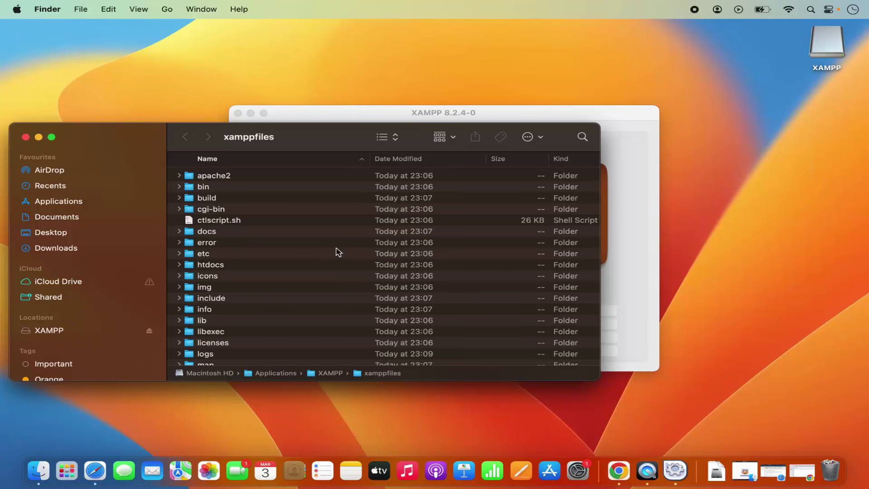
left_click_drag(329, 137, 384, 130)
double_click(384, 130)
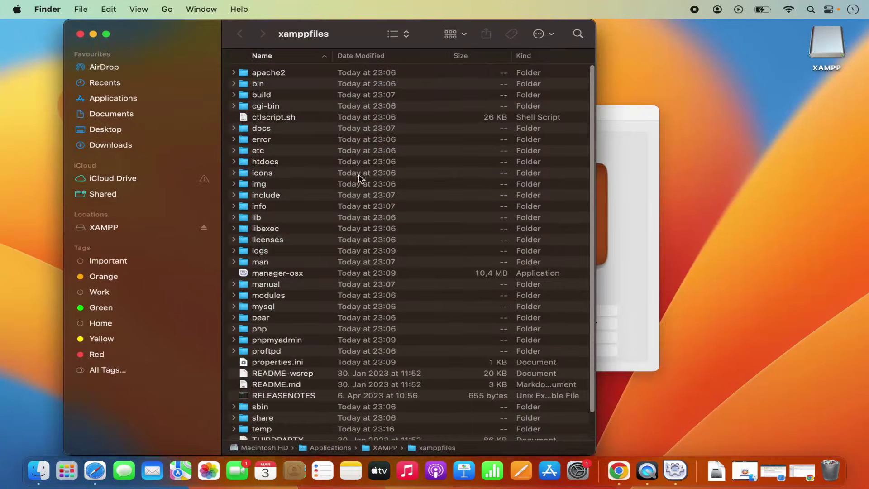
scroll(323, 209, "down", 3)
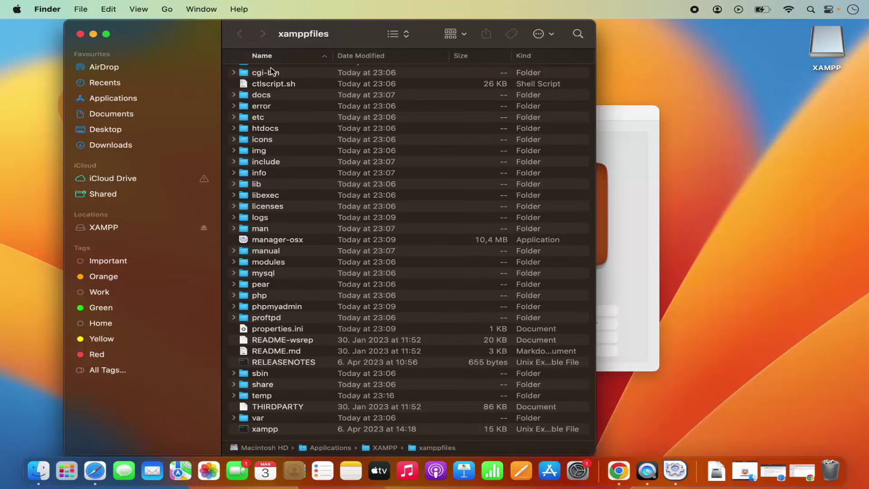
left_click(81, 35)
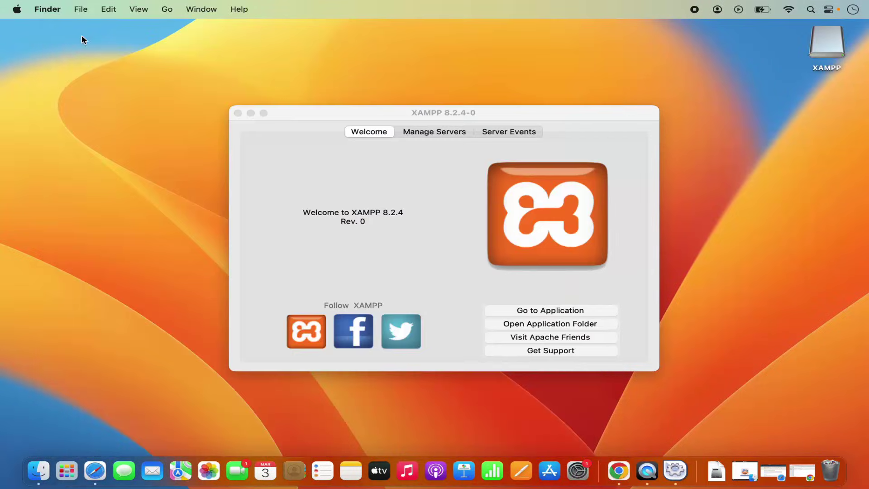
Open the htdocs folder inside Applications/XAMPP in Finder
right_click(42, 470)
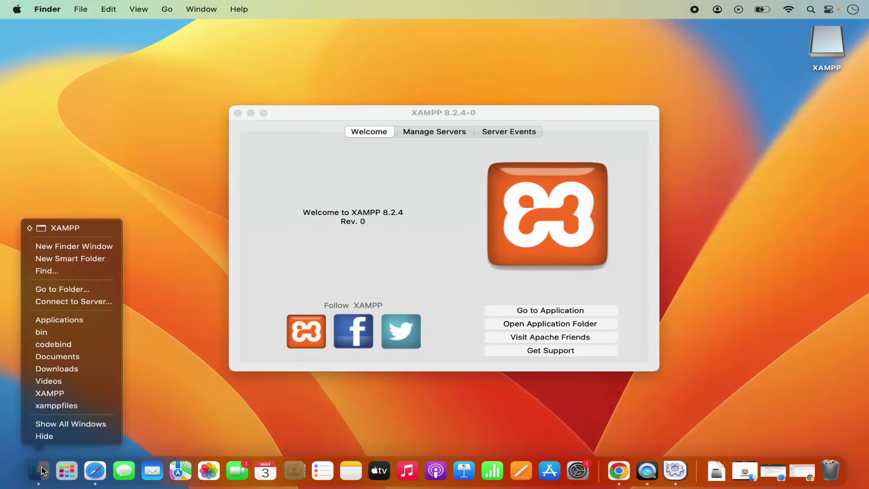
left_click(73, 322)
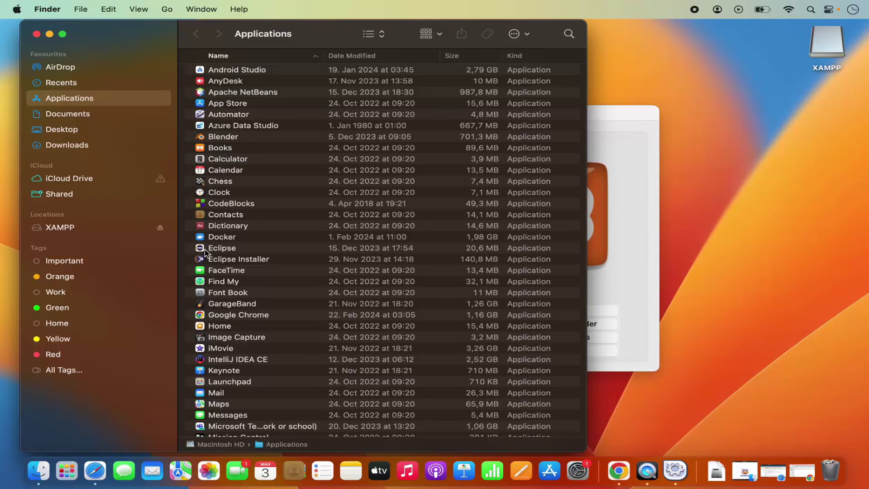
scroll(273, 311, "down", 5)
scroll(272, 312, "down", 10)
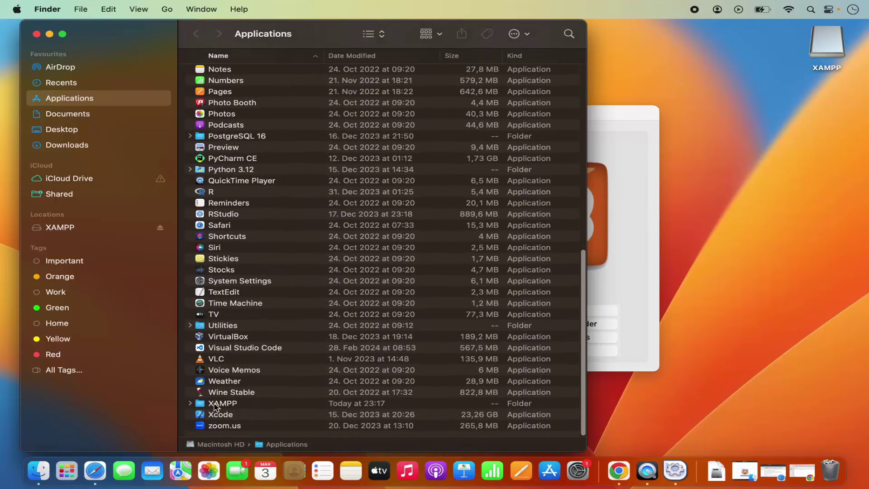
double_click(218, 404)
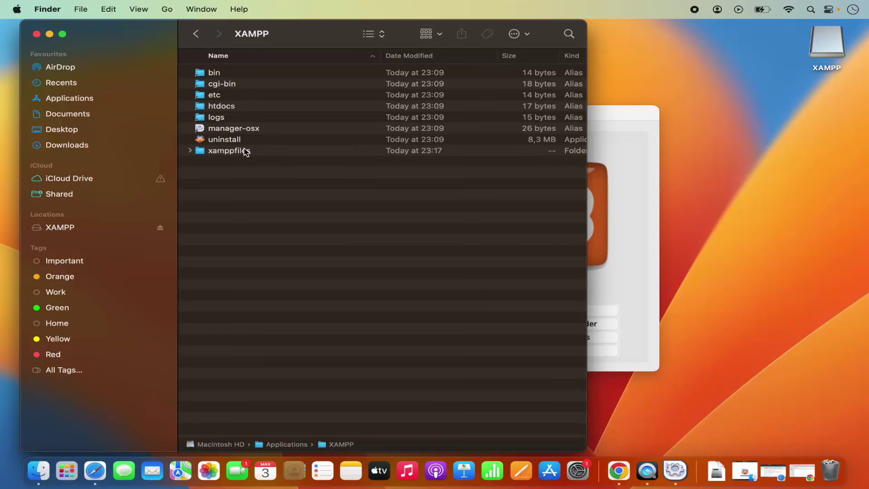
double_click(221, 106)
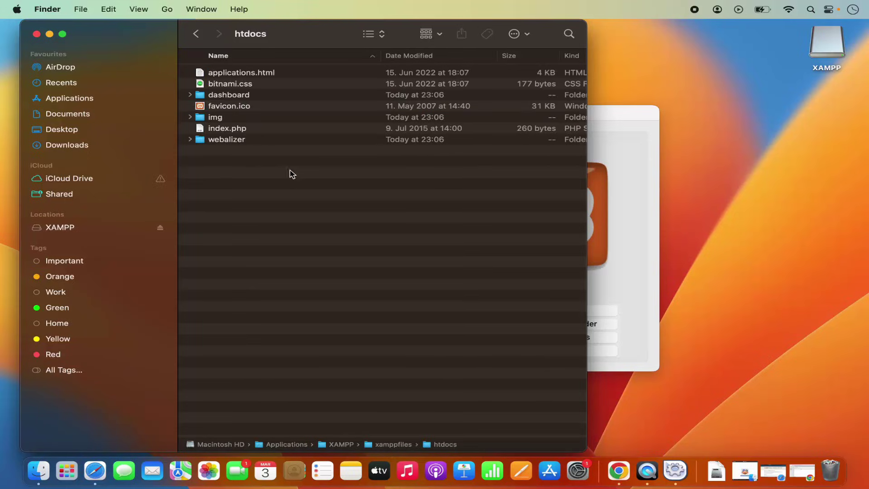
Create a new folder named demo inside htdocs
right_click(238, 161)
left_click(243, 167)
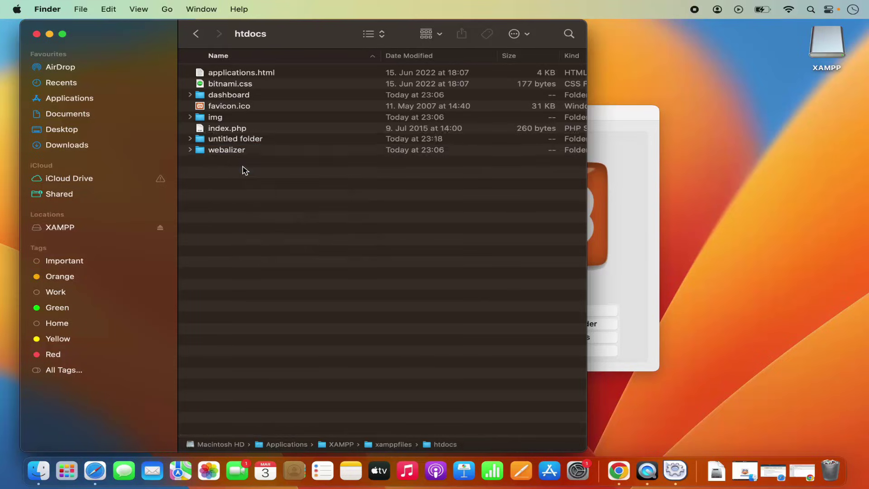
type("de")
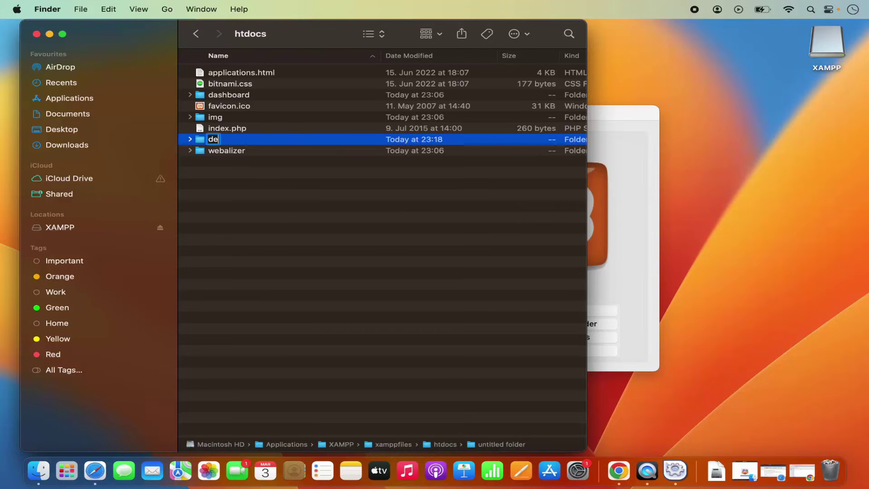
type("mo")
key("Return")
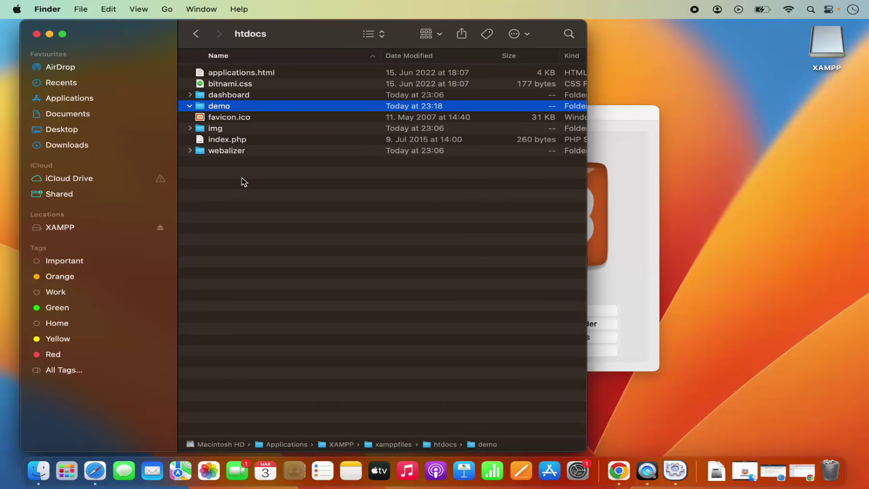
Find Visual Studio Code with a Spotlight search and launch it
left_click(810, 9)
type("vi")
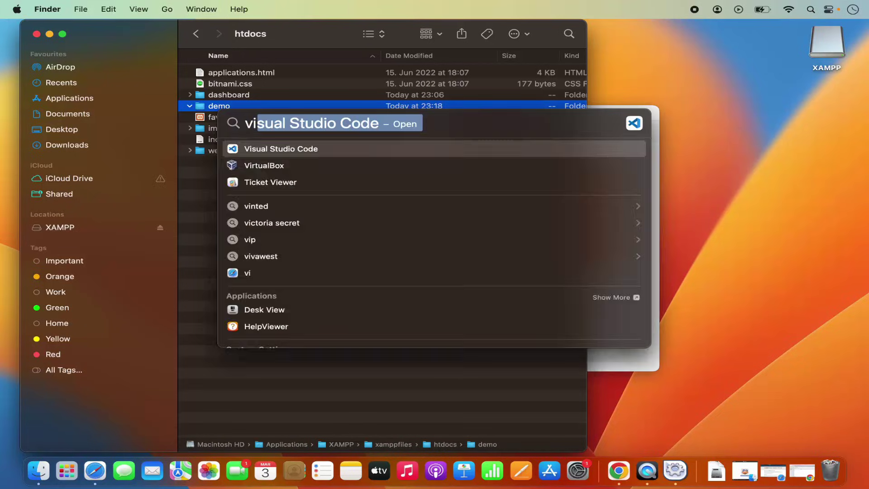
key("Return")
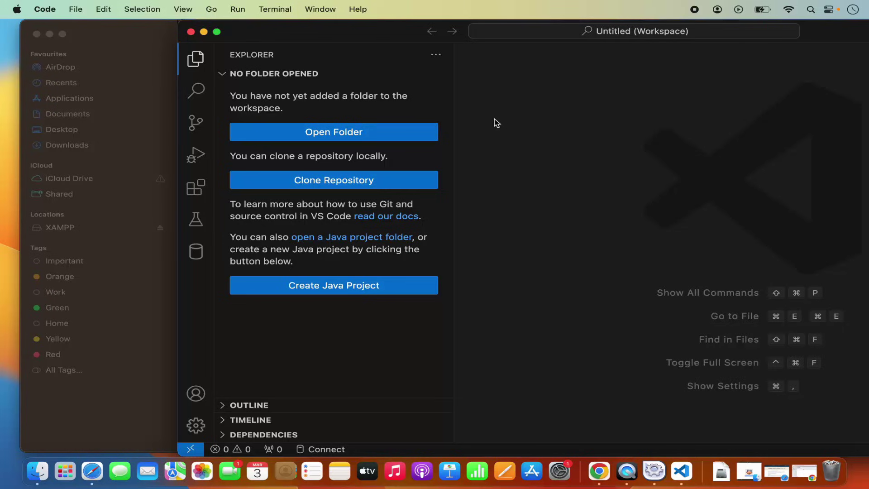
Open the demo folder from Applications/XAMPP/htdocs in the workspace and trust the authors of its files
left_click(329, 138)
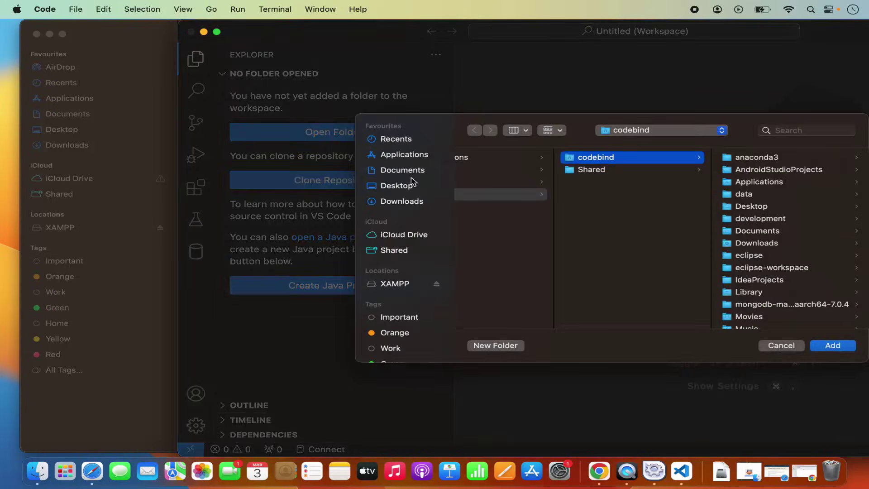
left_click(406, 158)
scroll(495, 280, "down", 10)
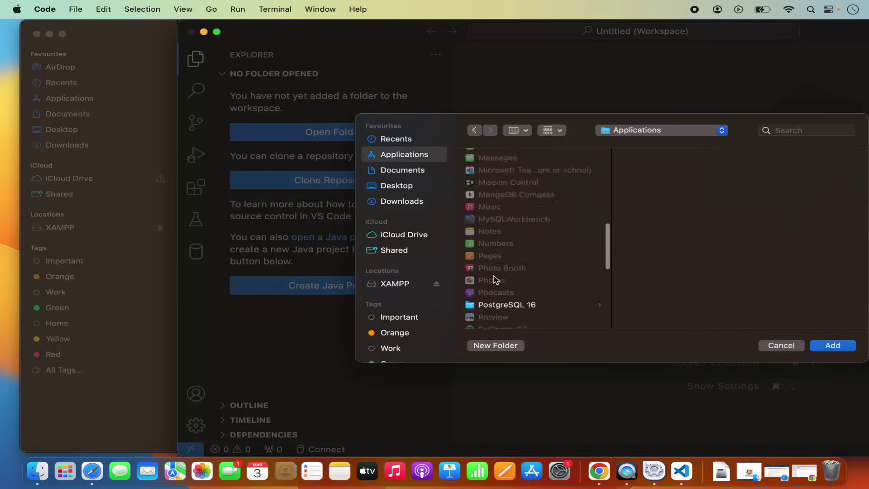
scroll(496, 279, "down", 3)
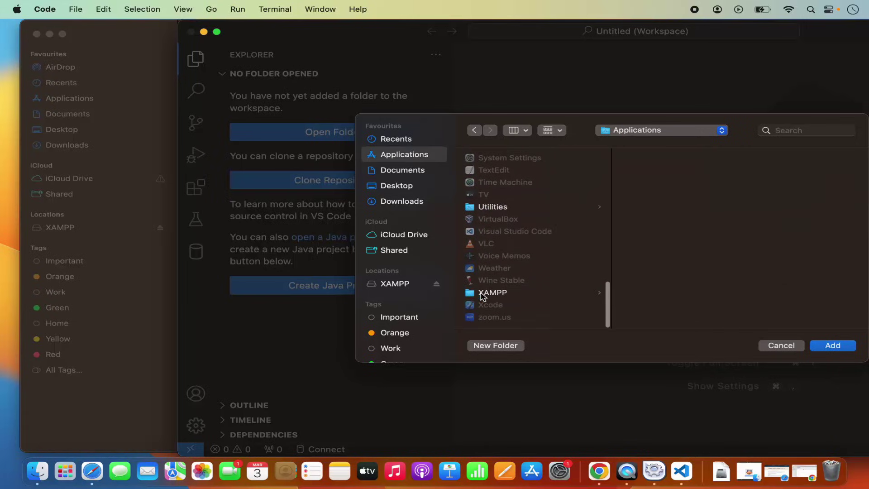
left_click(481, 293)
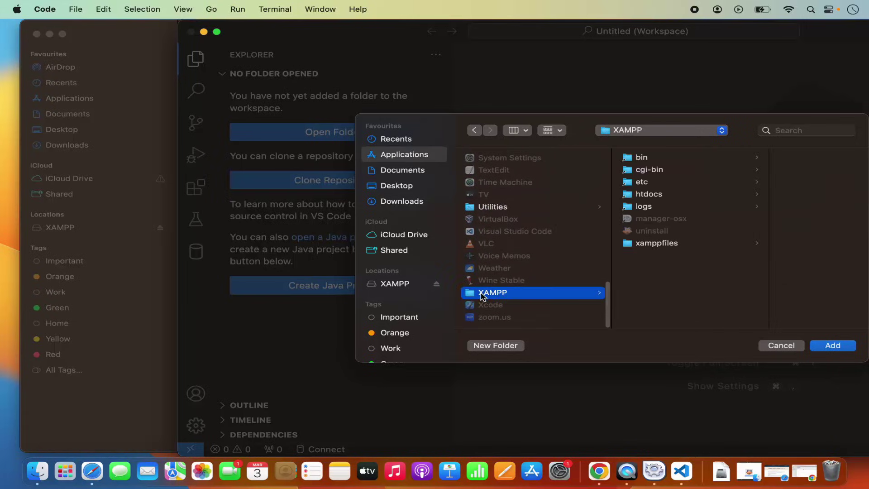
left_click(649, 195)
left_click(738, 199)
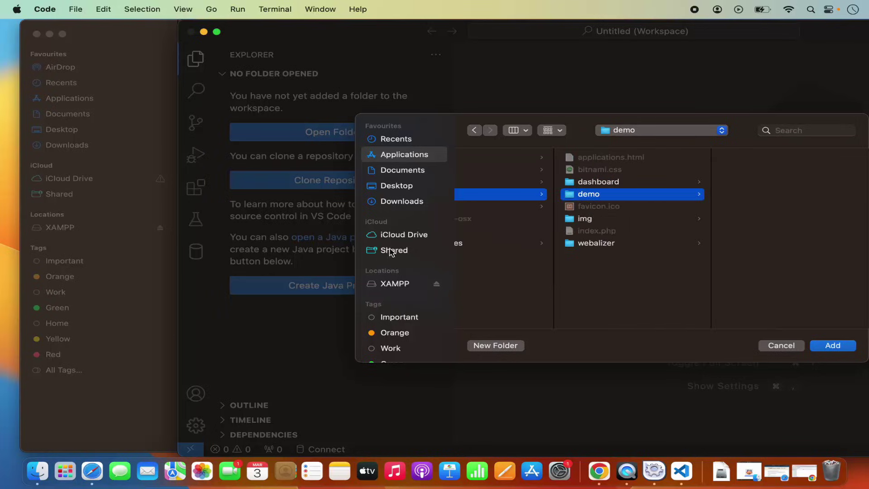
left_click(822, 350)
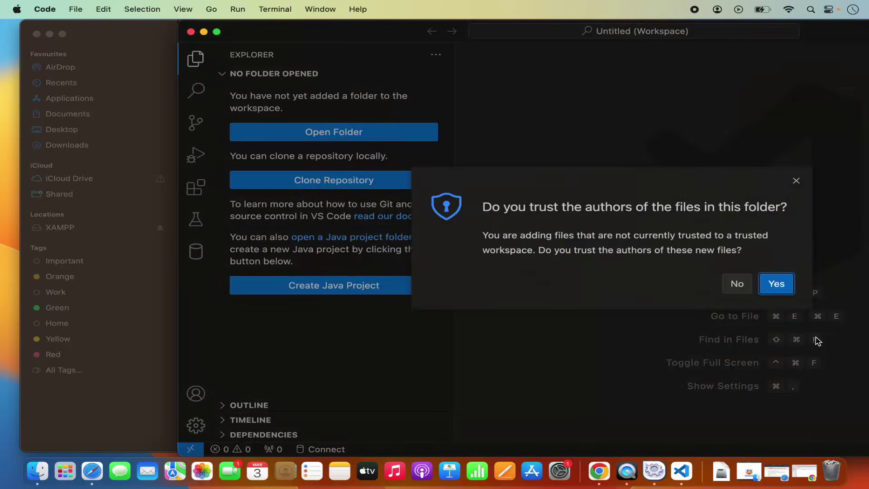
left_click(777, 284)
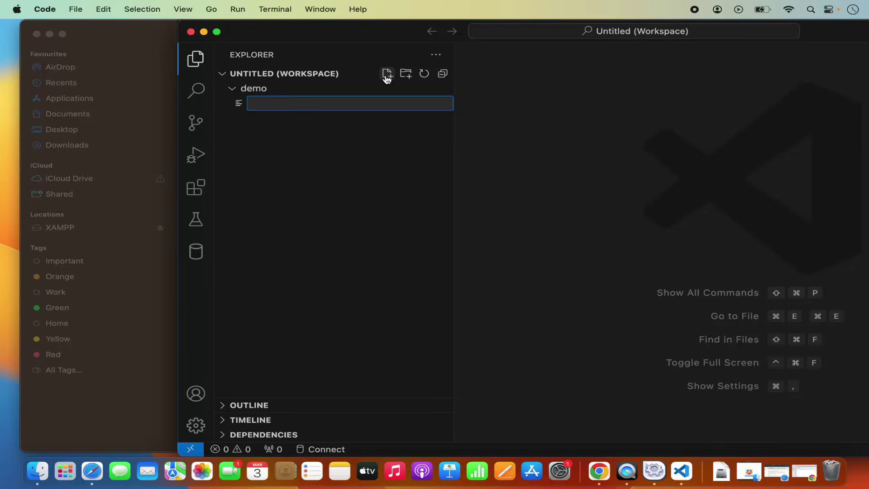
Create hello.php in the demo folder with a PHP block that echoes "Hello, World!" and save the file
type("hello.php")
key("Return")
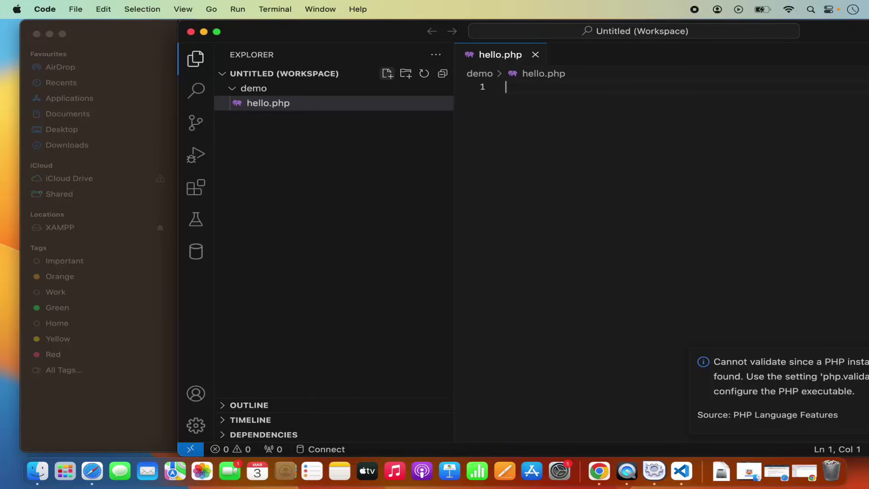
type("<")
key("BackSpace")
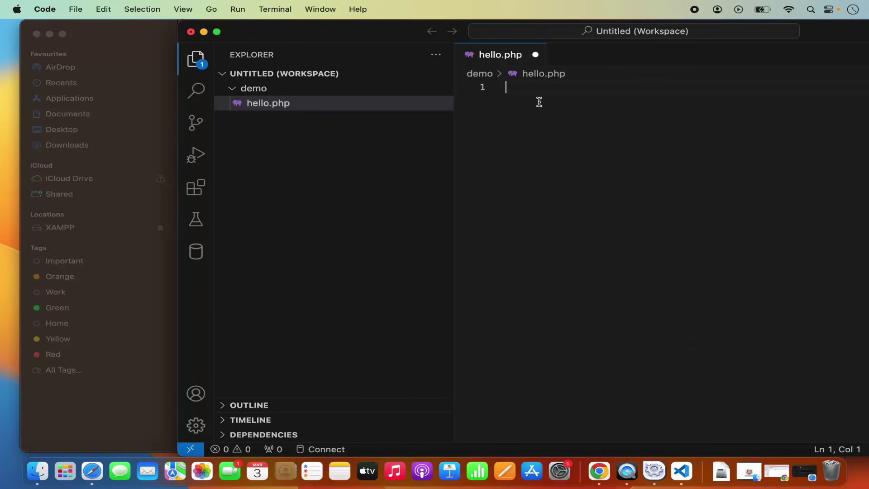
type("<?php echo \"Hello, World!\"; ?>")
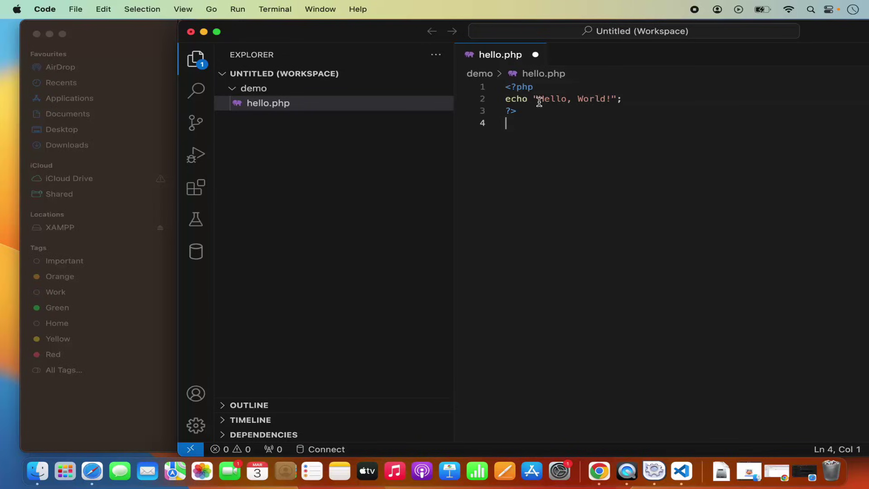
key("super+s")
Switch to Chrome, load localhost/demo/hello.php in a new tab and highlight the greeting on the page
left_click(597, 471)
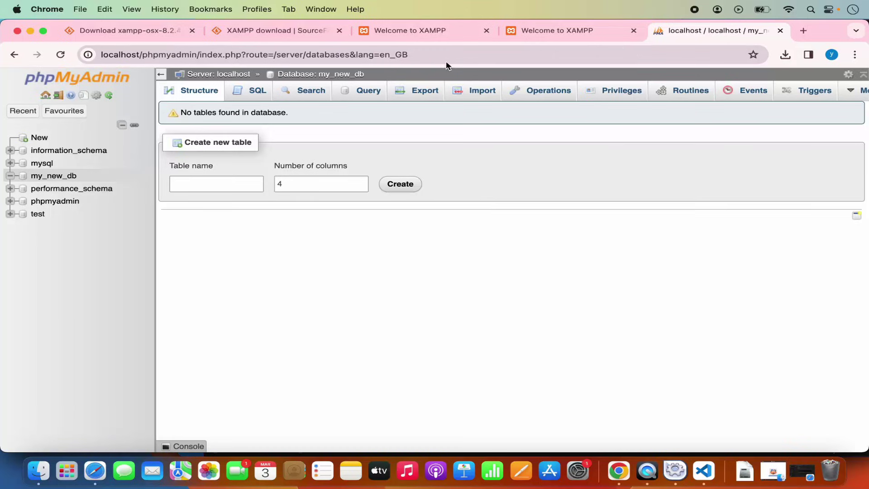
left_click(804, 29)
type("lo")
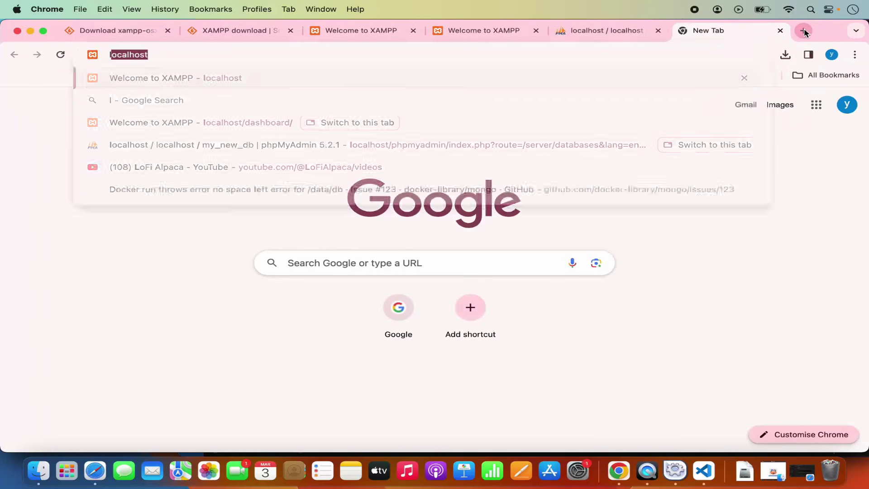
type("calho")
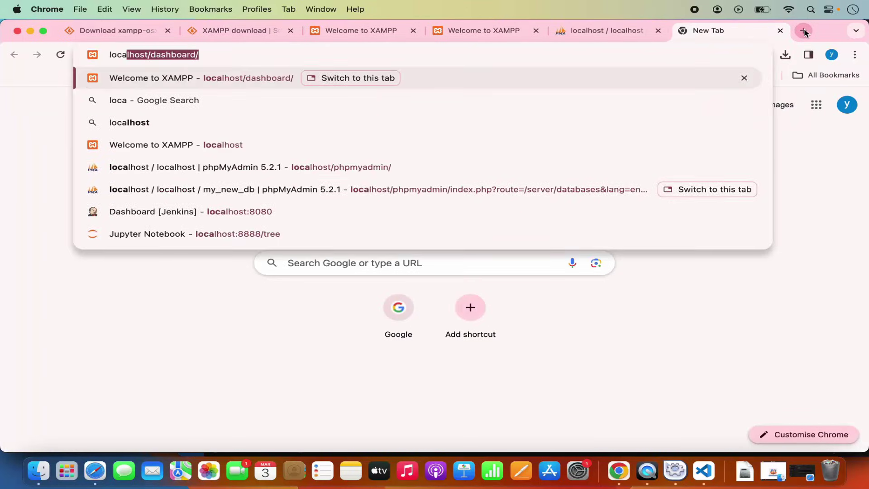
type("st")
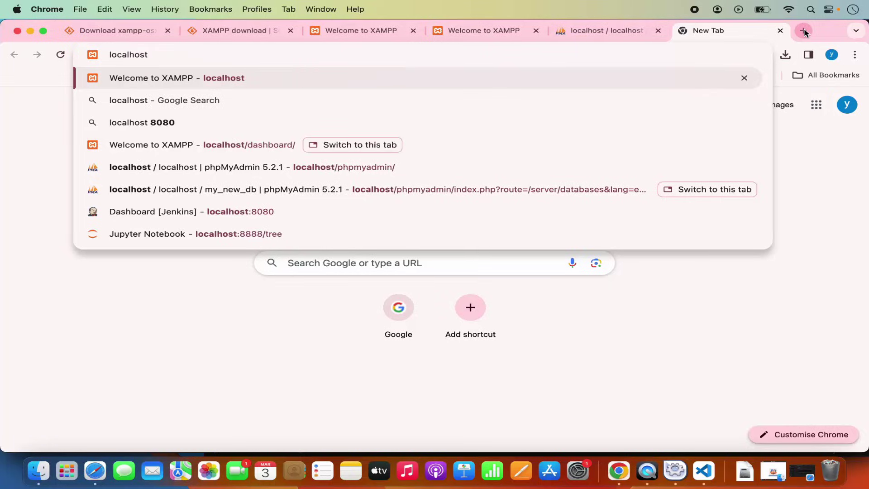
type("/demo")
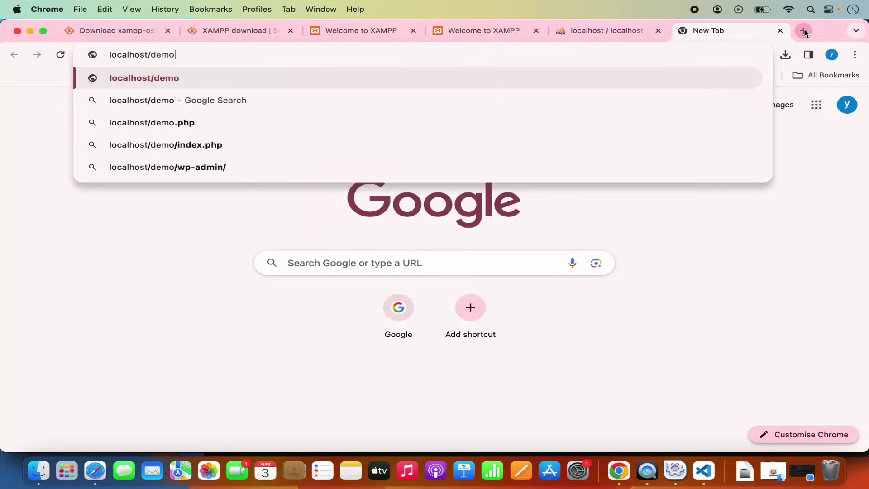
type("/")
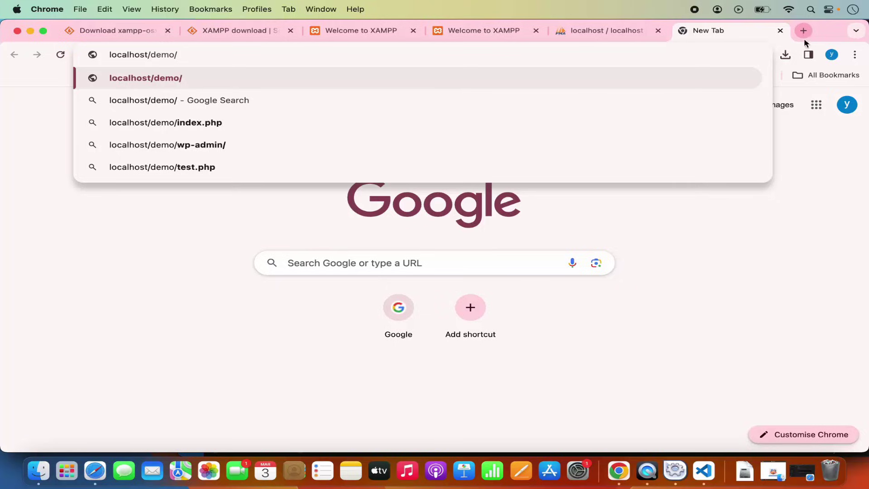
left_click(703, 470)
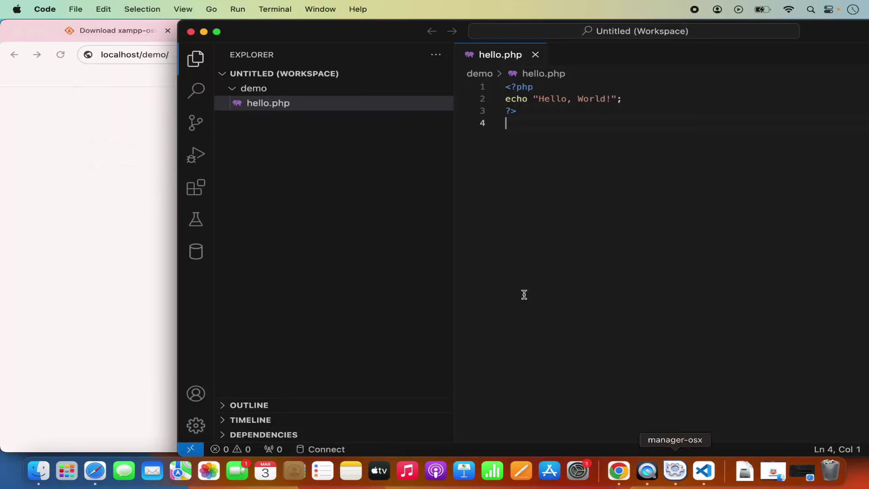
left_click(152, 96)
type("he")
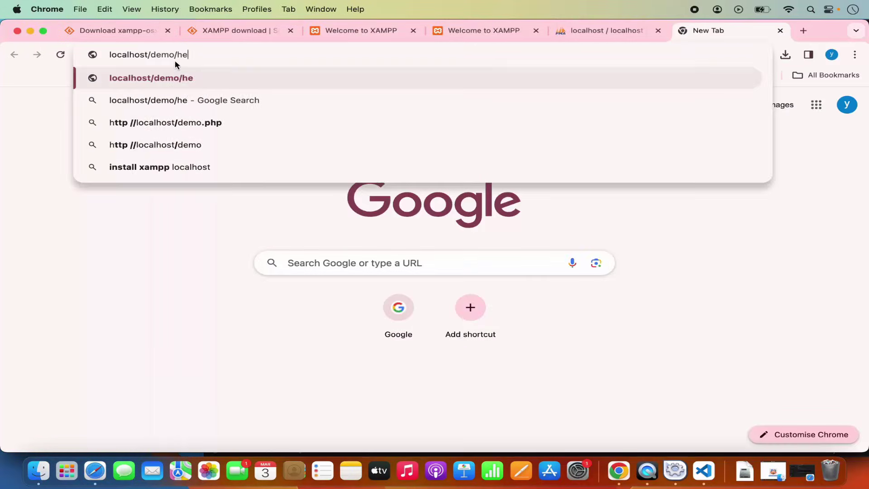
type("llo.p")
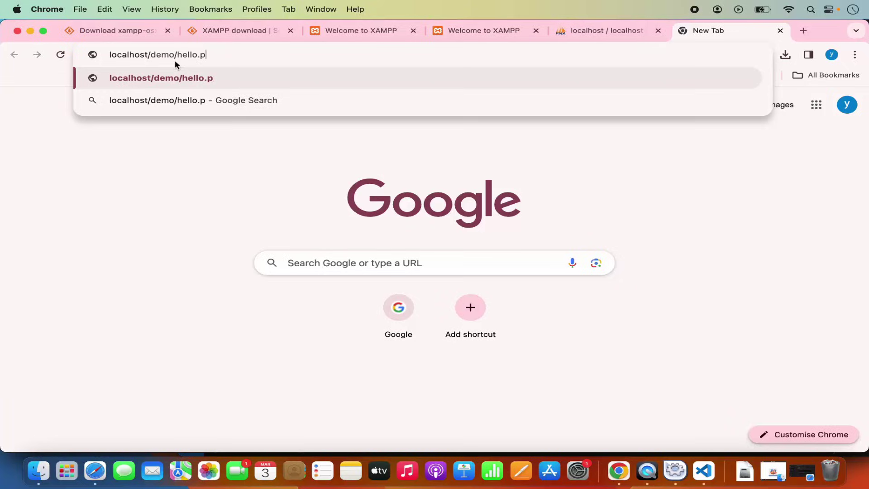
type("hp")
key("Return")
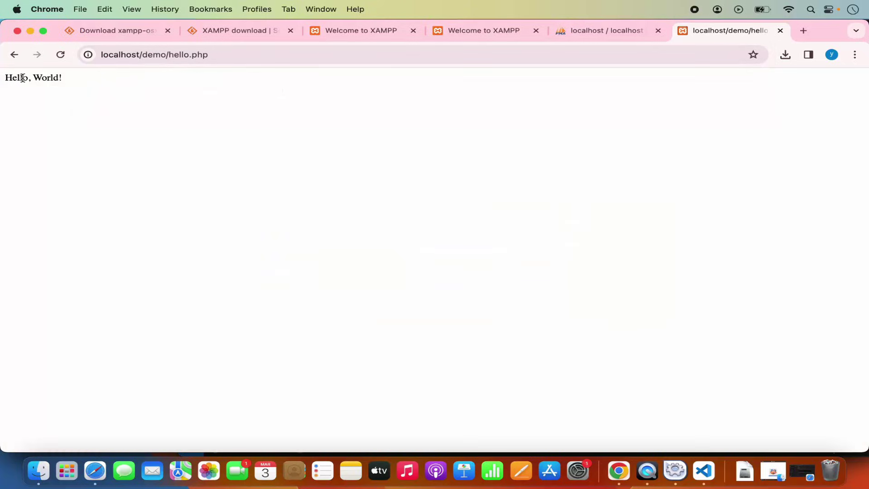
left_click_drag(4, 78, 64, 77)
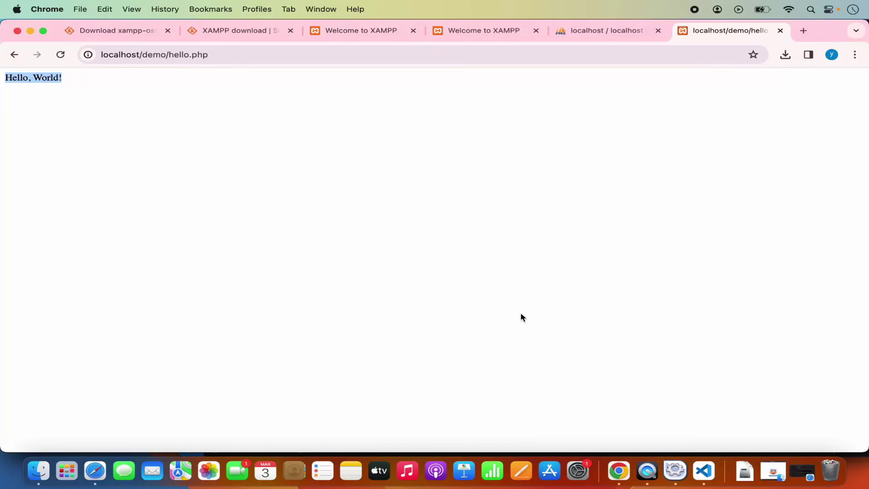
In Visual Studio Code, add 14 more exclamation marks to the echo string in hello.php, save it, and reload the page in Chrome
left_click(704, 471)
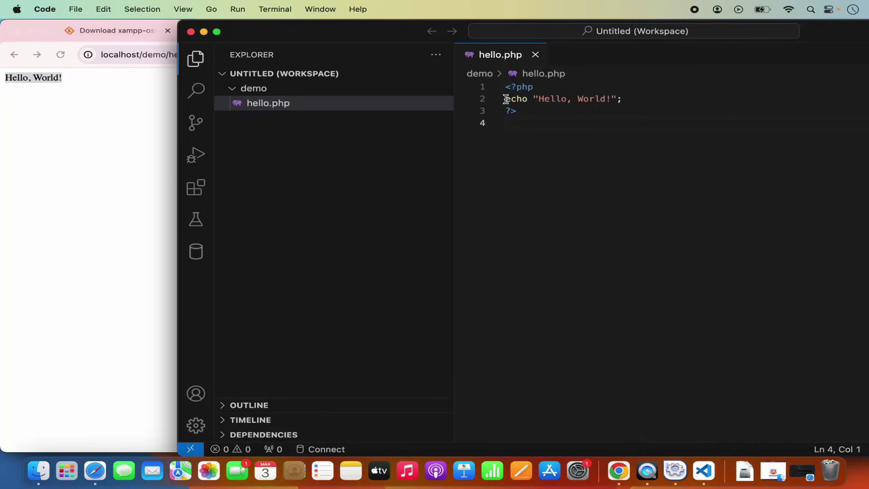
left_click_drag(506, 99, 624, 101)
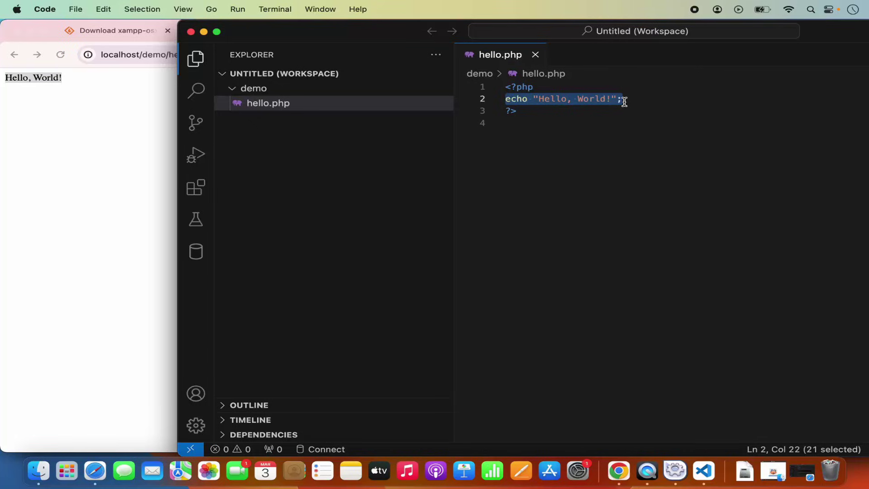
left_click(612, 98)
type("!!!!!!!!!!!!")
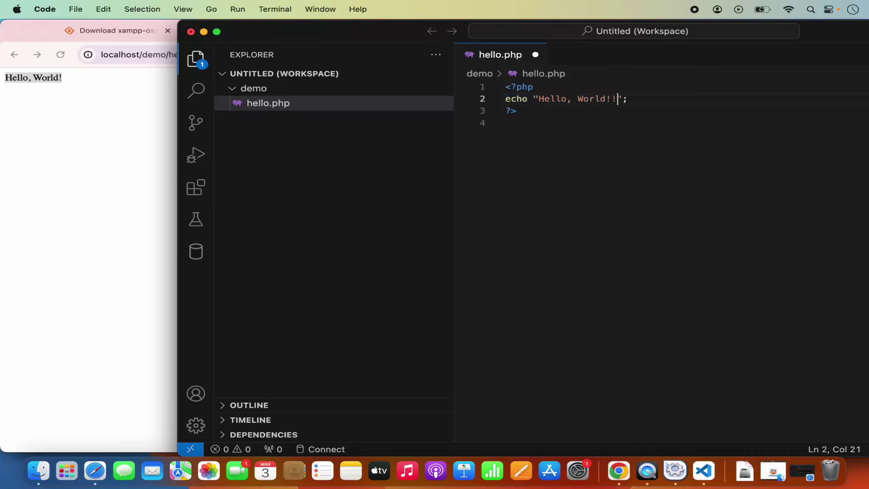
type("!!")
key("super+s")
left_click(86, 150)
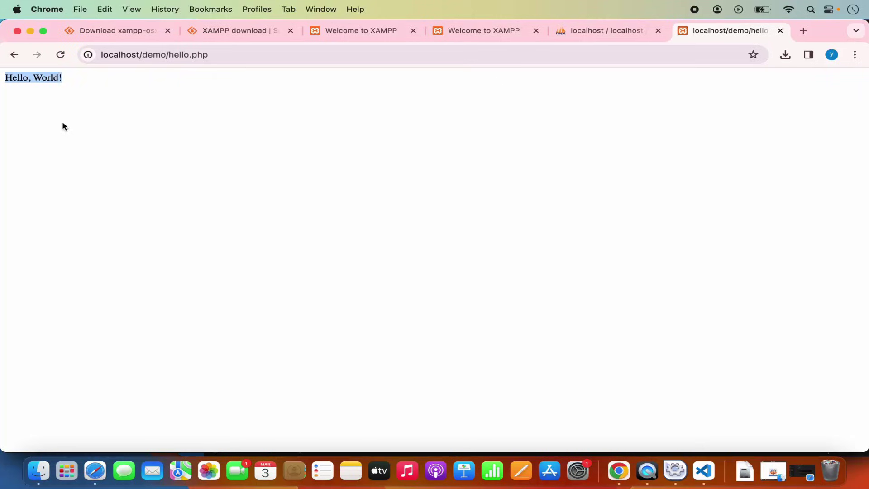
left_click(61, 55)
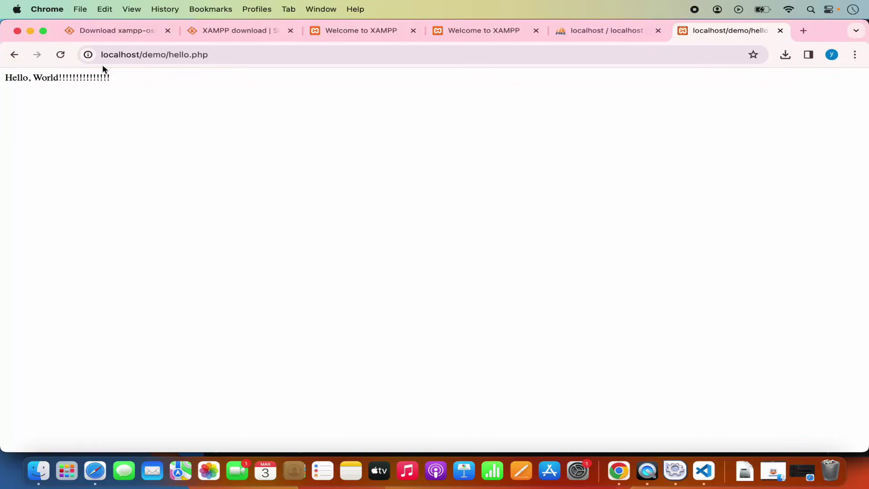
Minimize the Chrome, Finder and Visual Studio Code windows to get back to the XAMPP manager
left_click(30, 32)
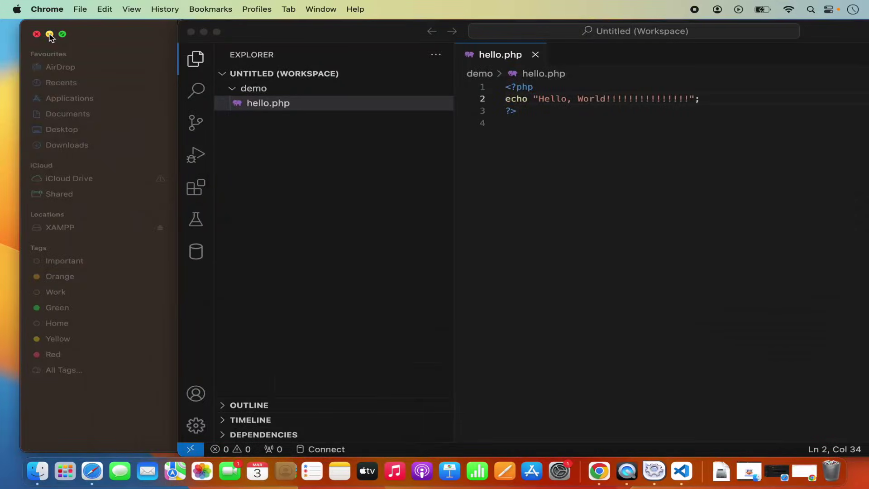
left_click(50, 33)
left_click(204, 32)
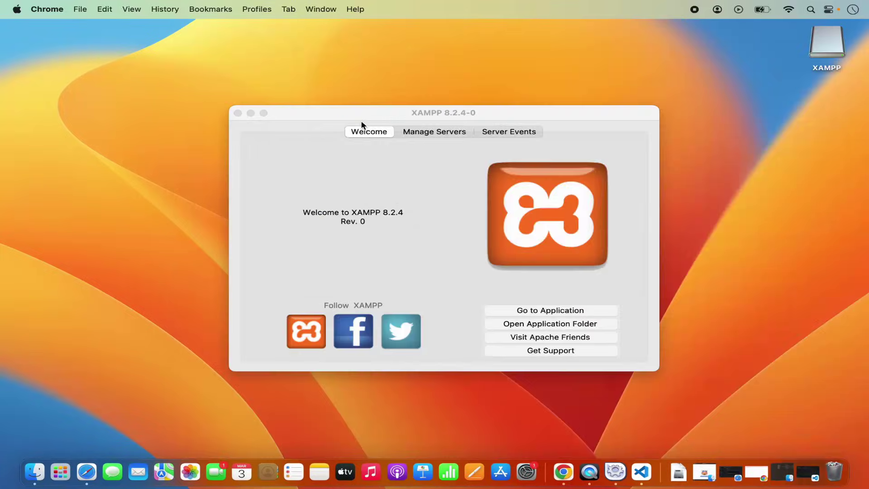